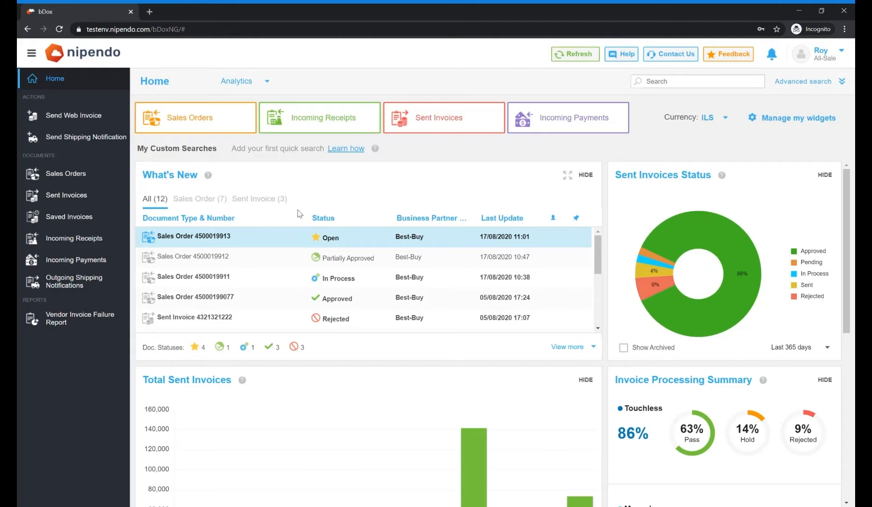
{"action": "left_click", "coordinate": [231, 241]}
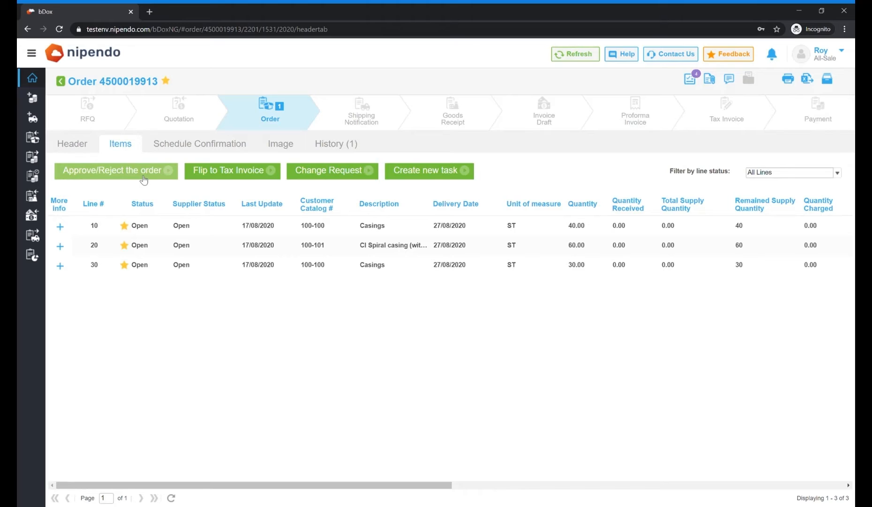
{"action": "left_click", "coordinate": [60, 226]}
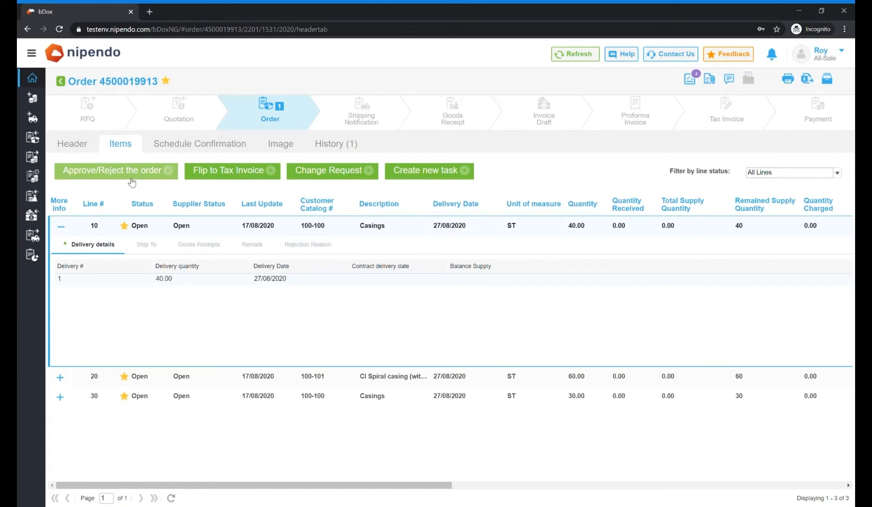
{"action": "left_click", "coordinate": [263, 145]}
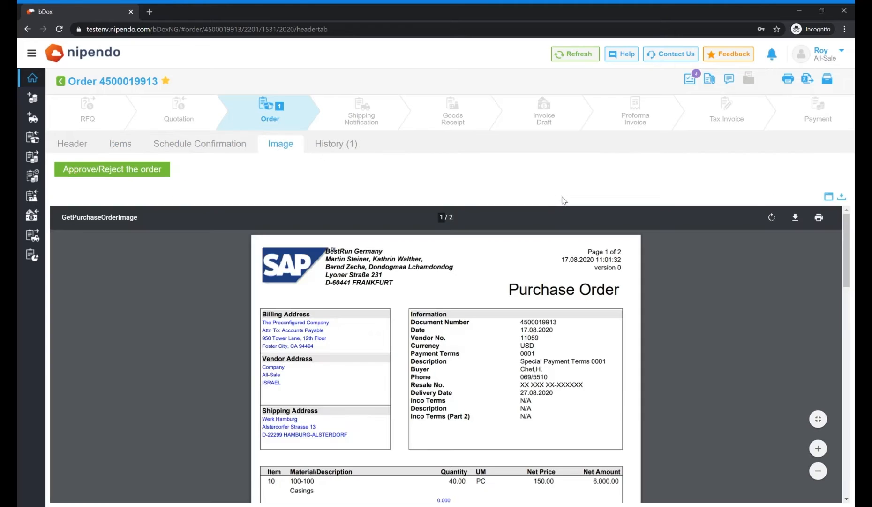
{"action": "scroll", "coordinate": [850, 275], "scroll_direction": "down", "scroll_amount": 3}
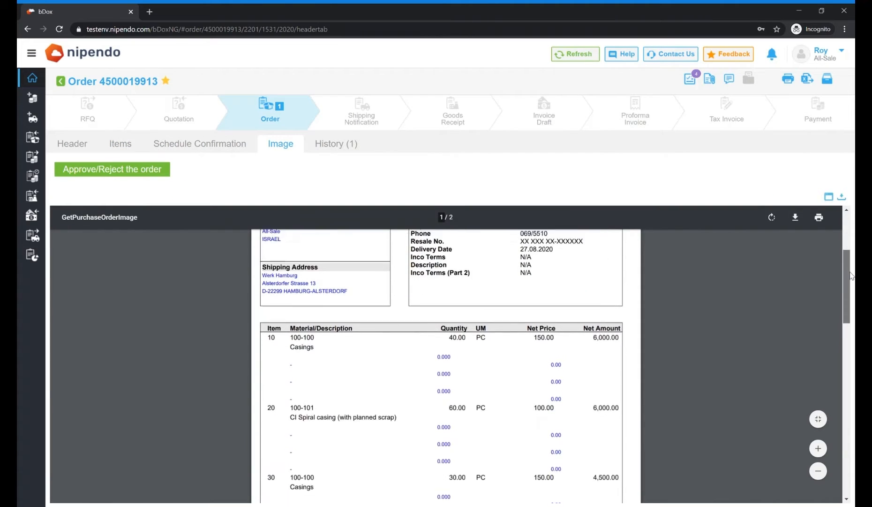
{"action": "left_click_drag", "start_coordinate": [851, 275], "coordinate": [846, 454]}
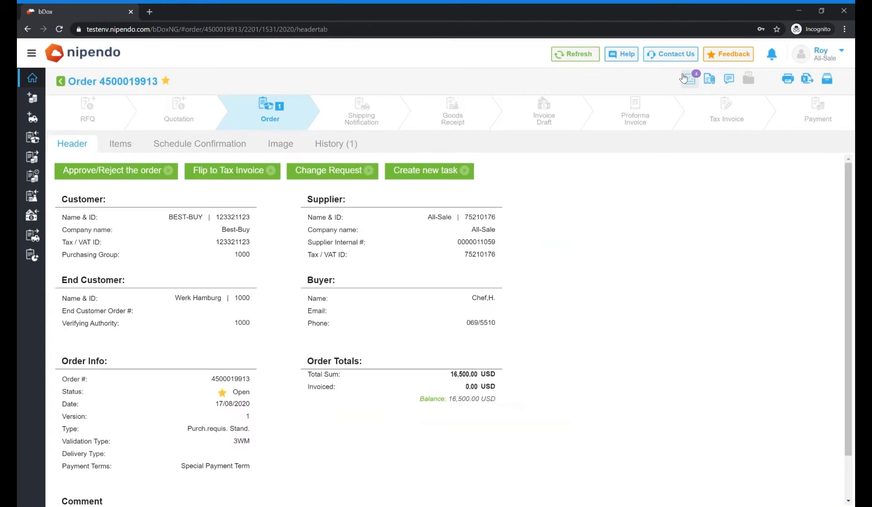
Step: Open the order approval window and approve lines 10 and 30
{"action": "left_click", "coordinate": [688, 80]}
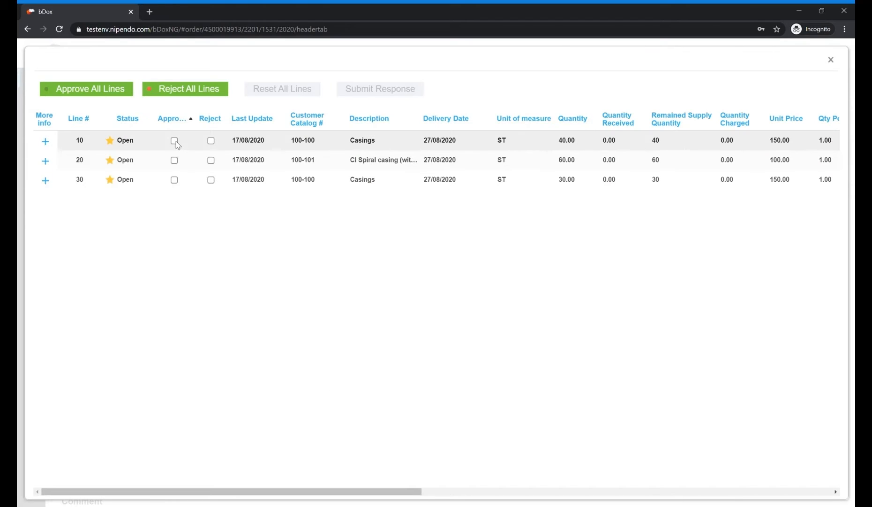
{"action": "left_click", "coordinate": [175, 140]}
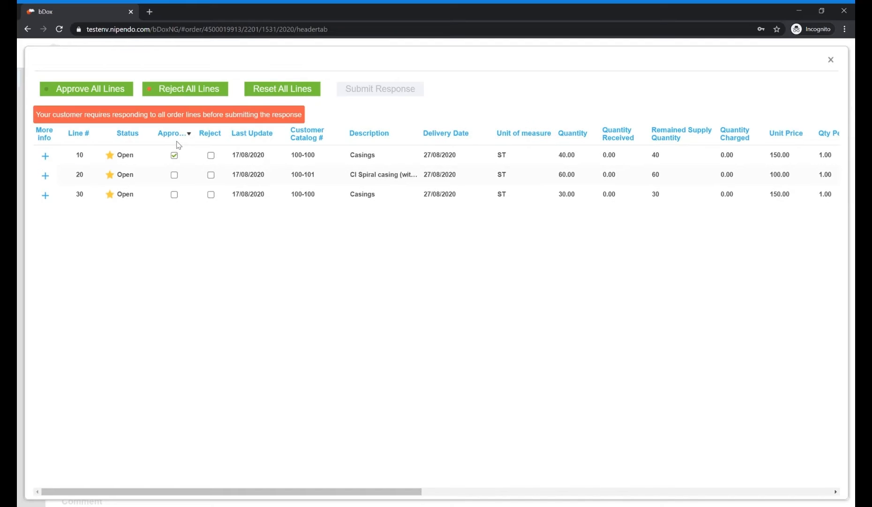
{"action": "left_click", "coordinate": [175, 155]}
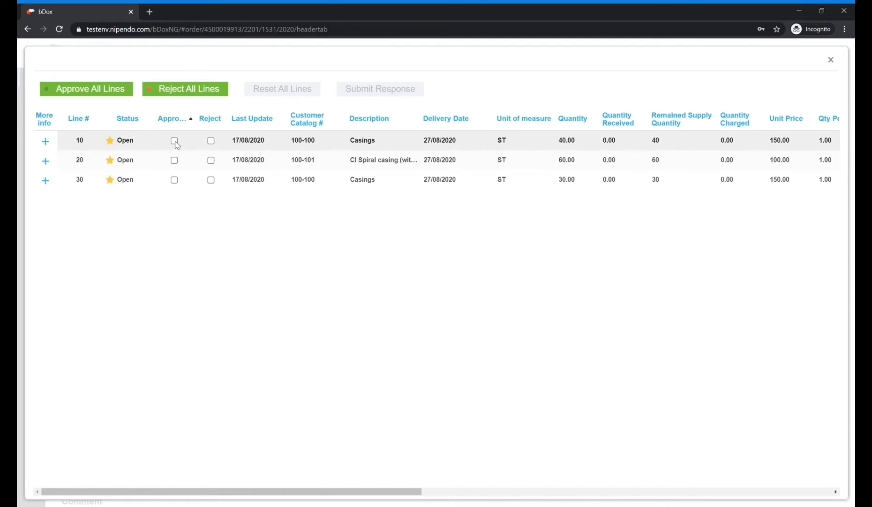
{"action": "left_click", "coordinate": [174, 141]}
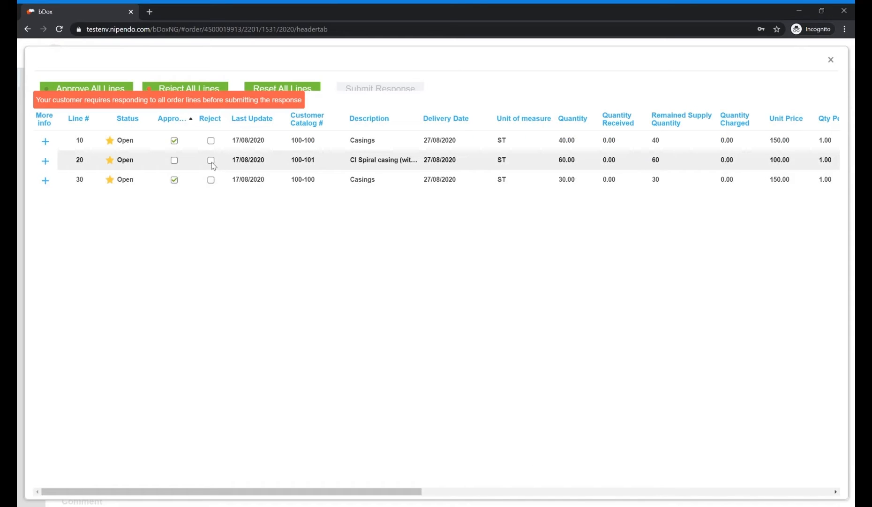
Step: Reject line 20 with the reason "Unfortunately we can't supply line item 20, please modify the item" and submit the response
{"action": "left_click", "coordinate": [211, 160]}
{"action": "left_click", "coordinate": [207, 234]}
{"action": "type", "text": "Unfortunatelt"}
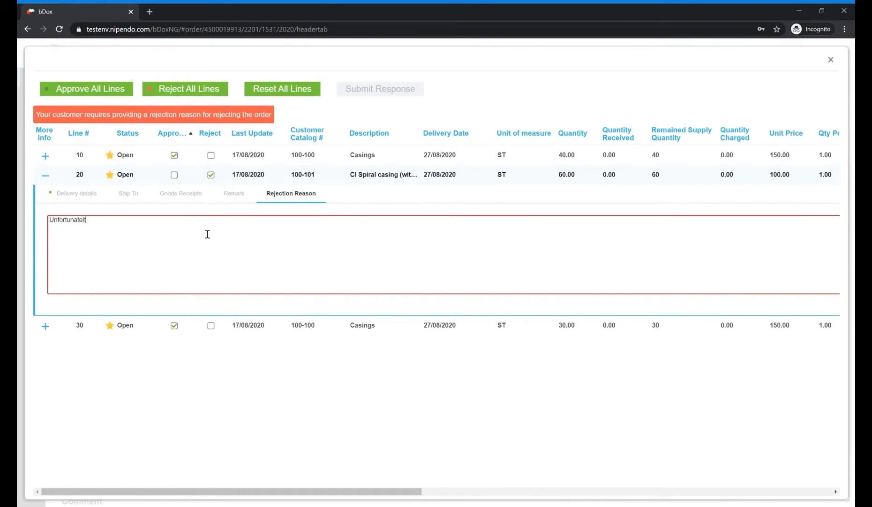
{"action": "key", "text": "BackSpace"}
{"action": "type", "text": "y we can't supply line item 20, please modify the item"}
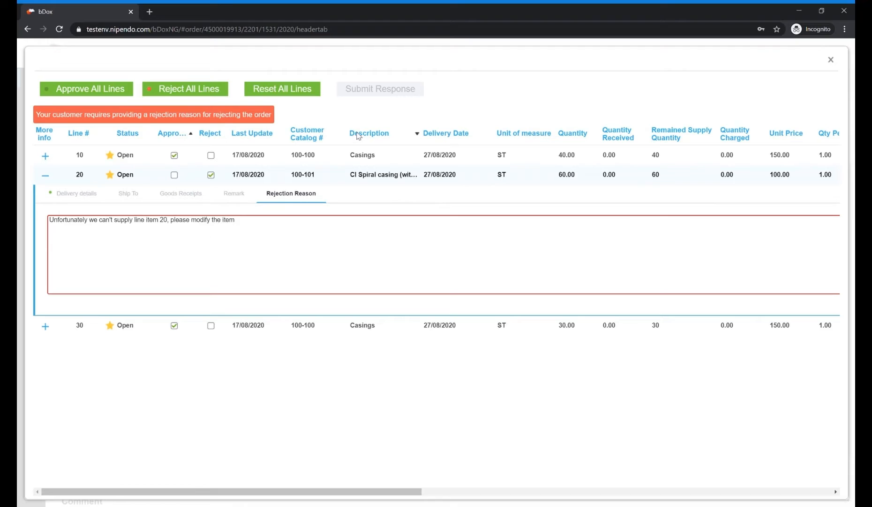
{"action": "left_click", "coordinate": [359, 93]}
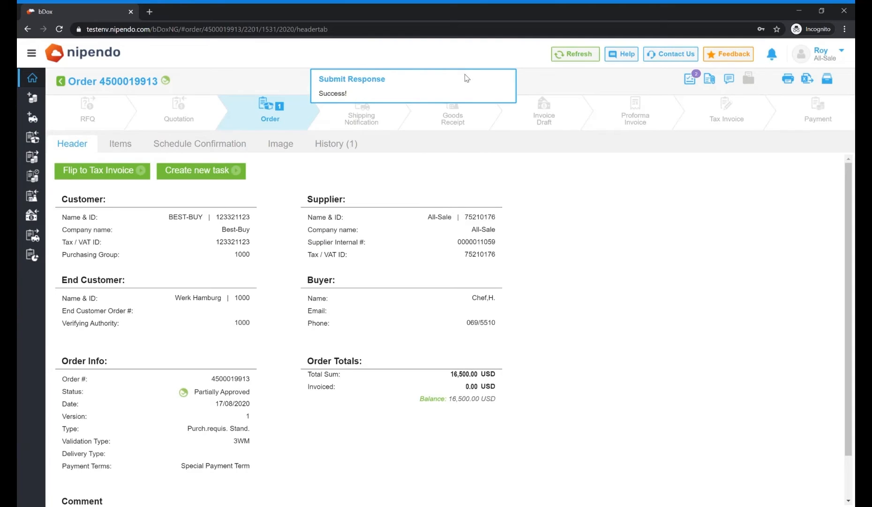
Step: Add a note for all authorized users: "We had to reject one of the line items, please modify the purchase order"
{"action": "left_click", "coordinate": [729, 79]}
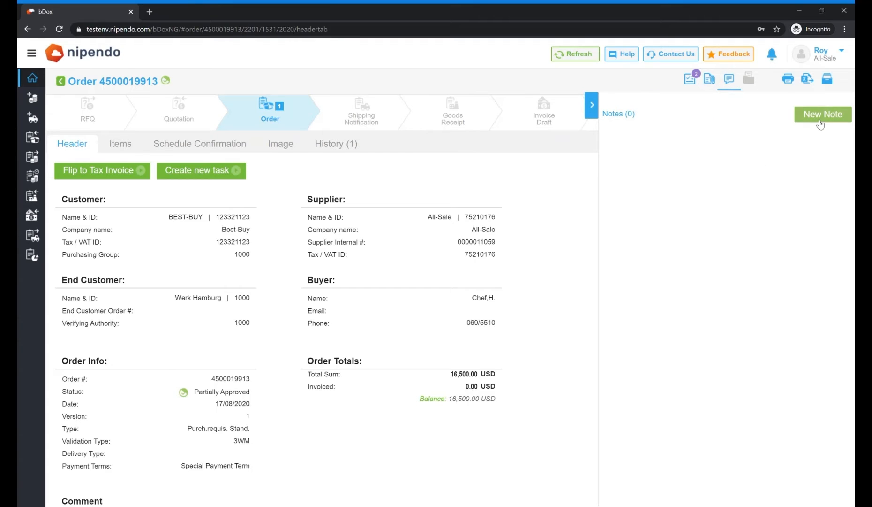
{"action": "left_click", "coordinate": [820, 117]}
{"action": "type", "text": "We had to reject one of the line items, please modify the purchase orde"}
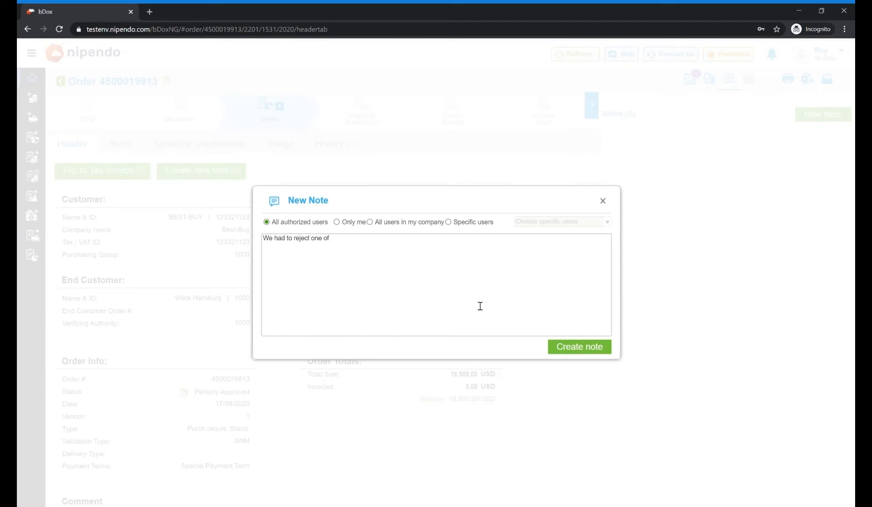
{"action": "type", "text": "r"}
{"action": "left_click", "coordinate": [580, 347]}
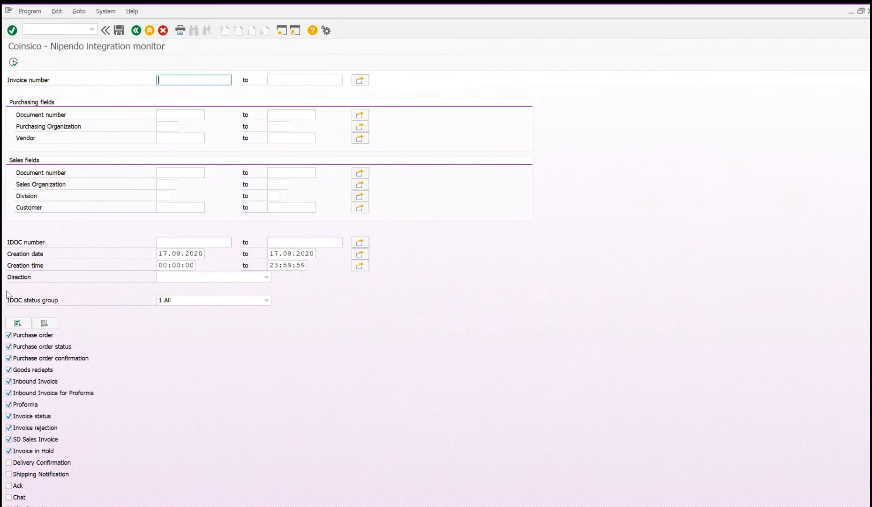
{"action": "key", "text": "F8"}
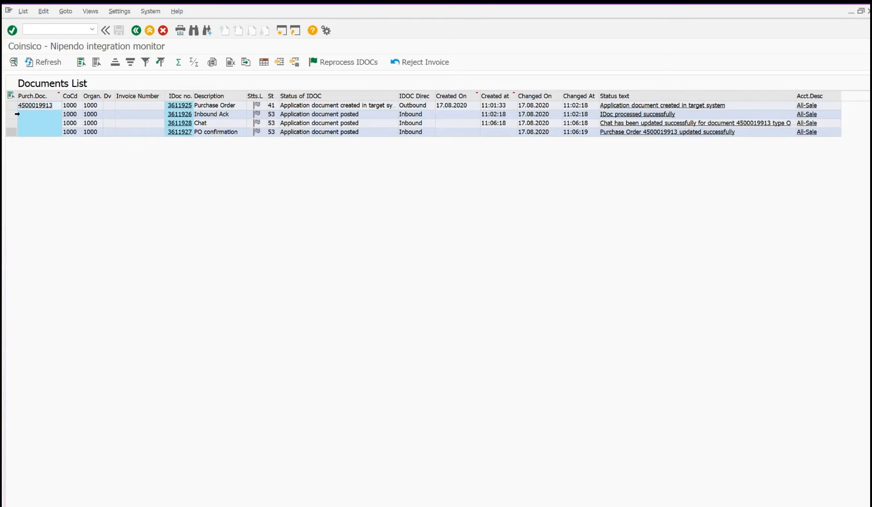
{"action": "left_click", "coordinate": [11, 123]}
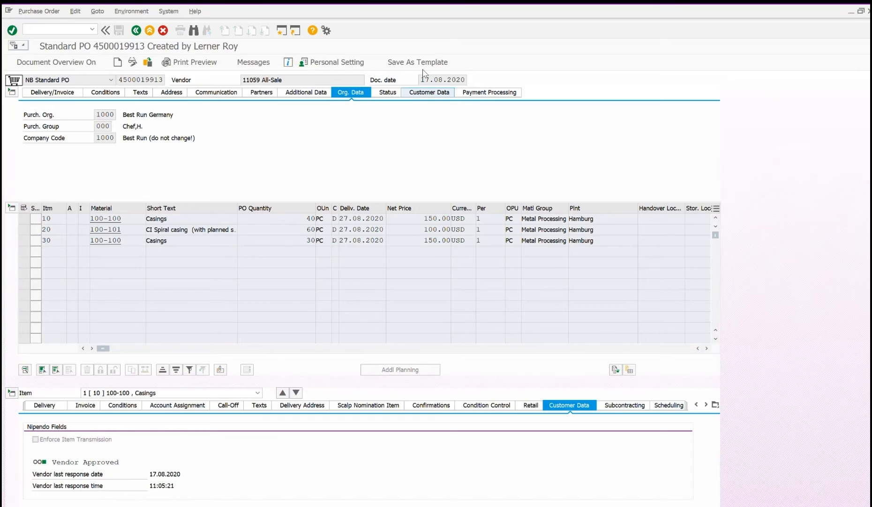
{"action": "left_click", "coordinate": [425, 91]}
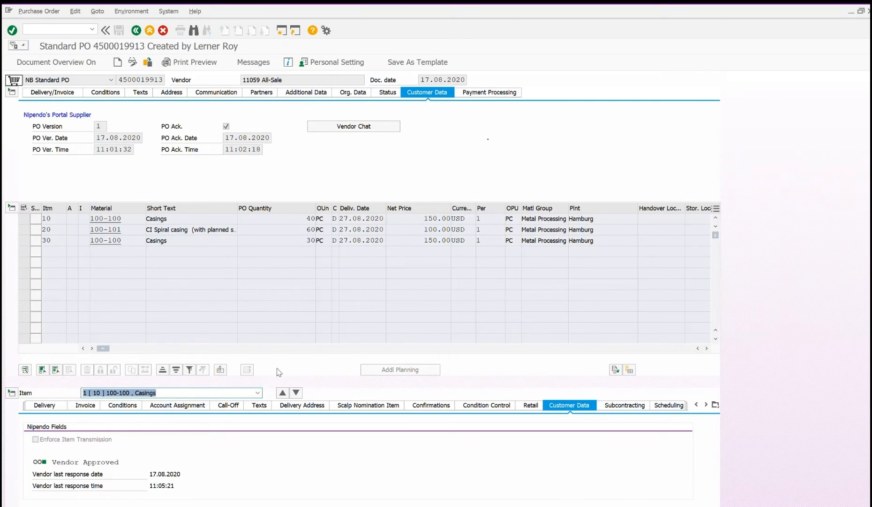
{"action": "left_click", "coordinate": [296, 392]}
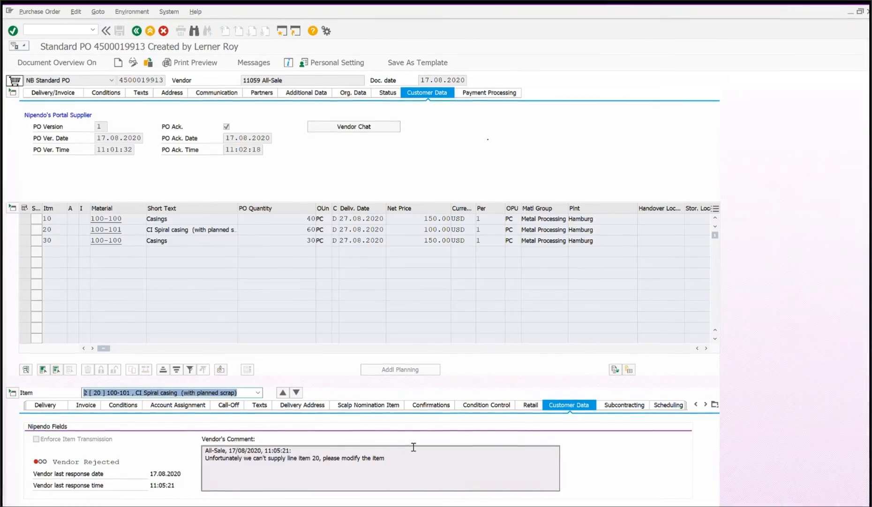
{"action": "left_click_drag", "start_coordinate": [413, 448], "coordinate": [300, 437]}
{"action": "left_click", "coordinate": [300, 439]}
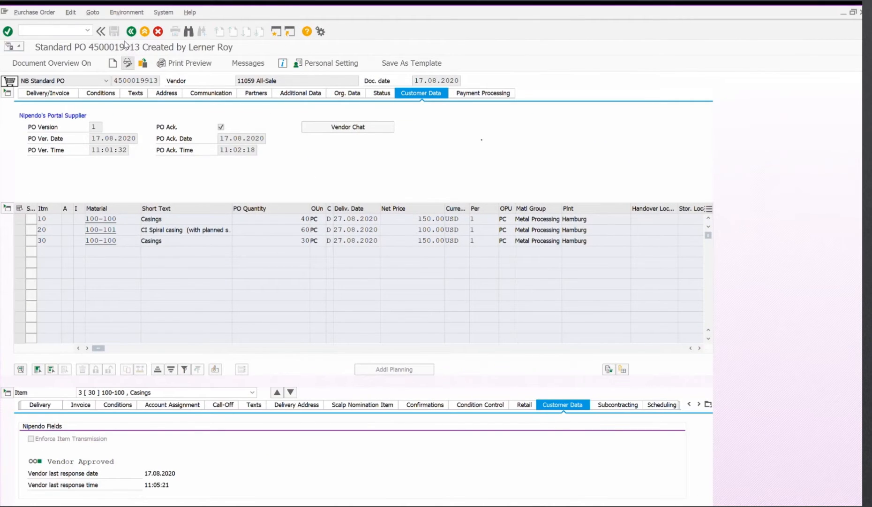
Step: Switch the purchase order to change mode and delete item 20
{"action": "left_click", "coordinate": [127, 63]}
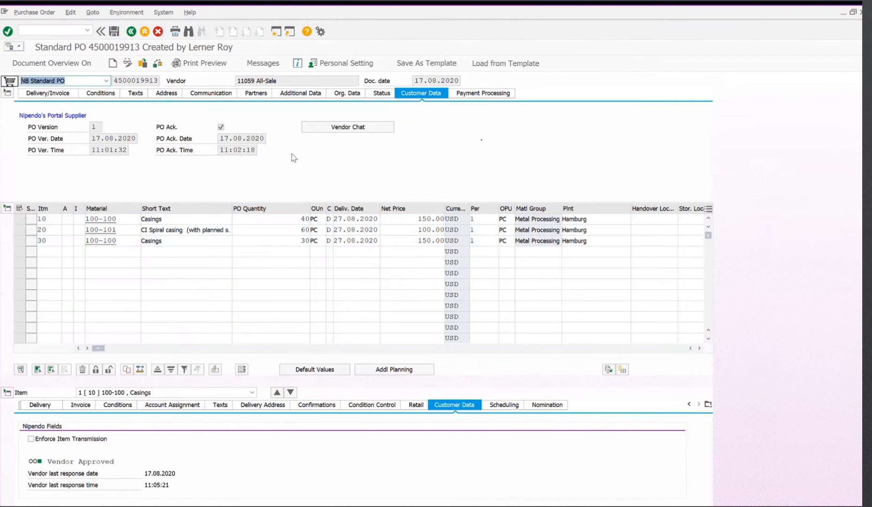
{"action": "left_click", "coordinate": [252, 392]}
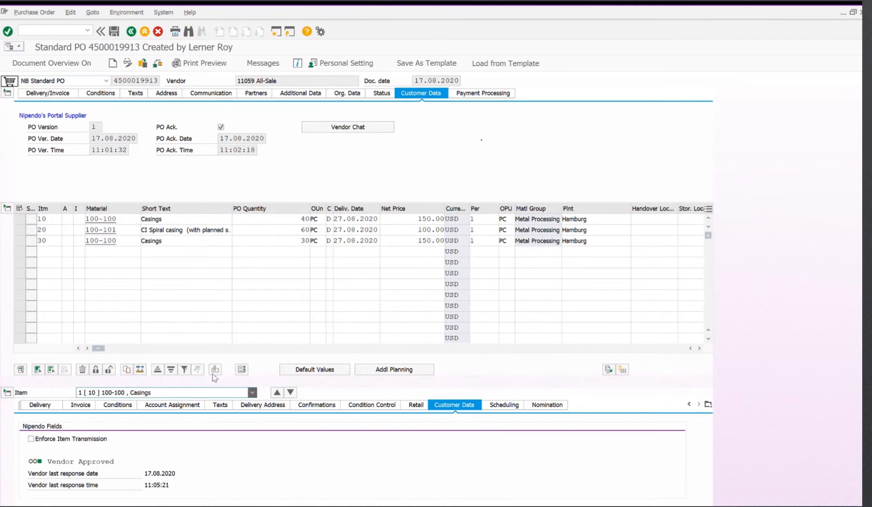
{"action": "left_click", "coordinate": [184, 395]}
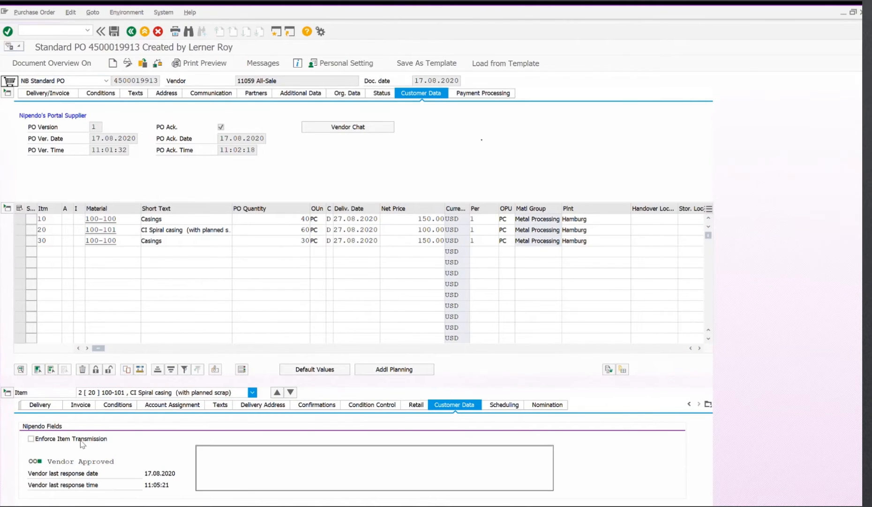
{"action": "left_click", "coordinate": [19, 229]}
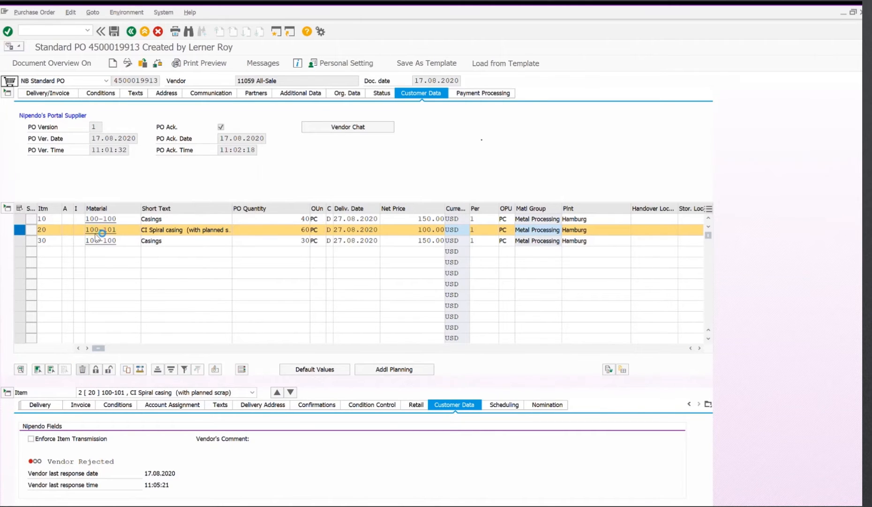
{"action": "left_click", "coordinate": [114, 232]}
Step: Add a new item with material 100-100 and quantity 30, then save the purchase order
{"action": "left_click", "coordinate": [118, 251]}
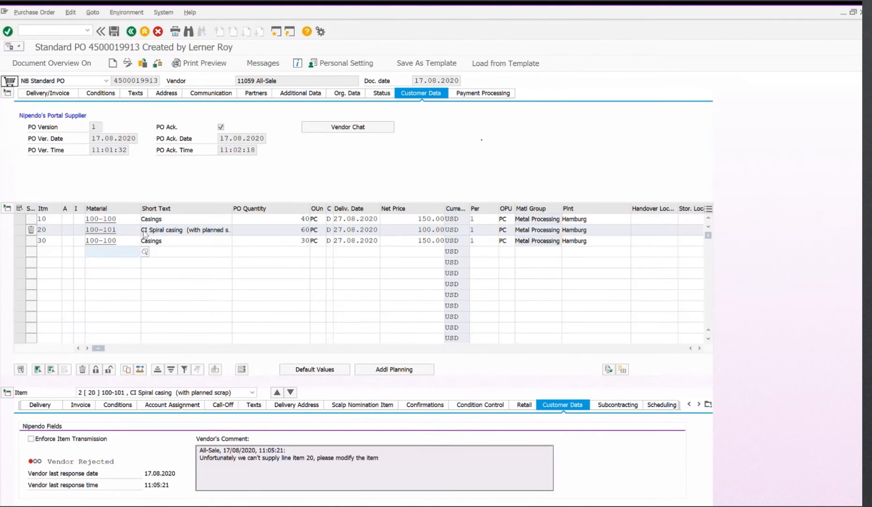
{"action": "type", "text": "100-100"}
{"action": "key", "text": "Tab"}
{"action": "key", "text": "Tab"}
{"action": "type", "text": "30"}
{"action": "key", "text": "Tab"}
{"action": "key", "text": "Tab"}
{"action": "key", "text": "Tab"}
{"action": "key", "text": "Tab"}
{"action": "key", "text": "Tab"}
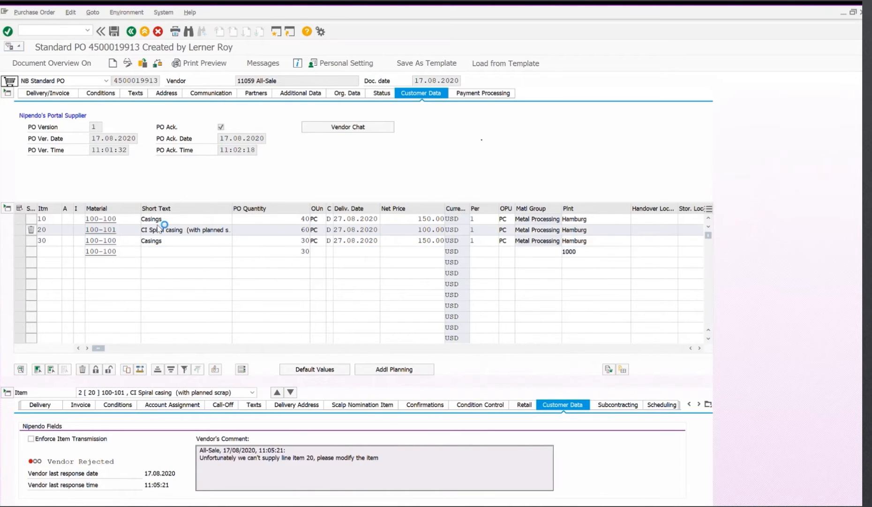
{"action": "key", "text": "Return"}
{"action": "left_click", "coordinate": [114, 31]}
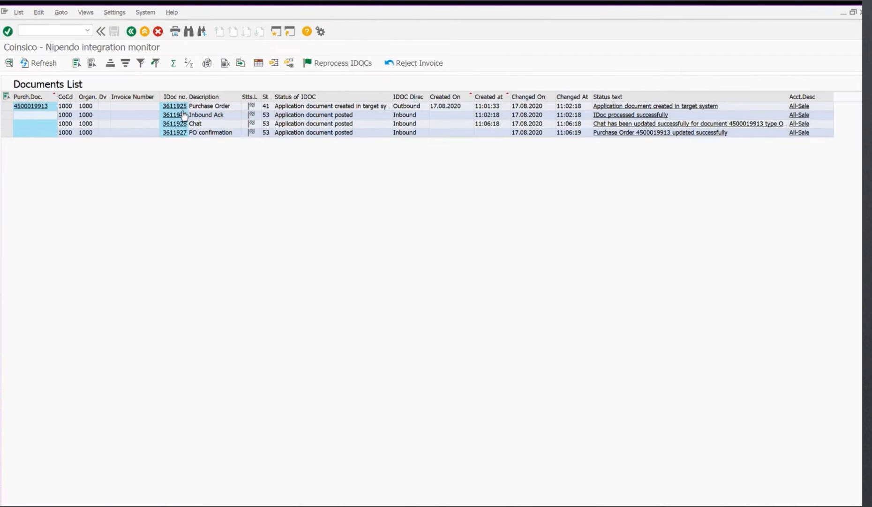
Step: Select the new chat and purchase order IDocs in the integration monitor and reprocess them
{"action": "left_click", "coordinate": [6, 150]}
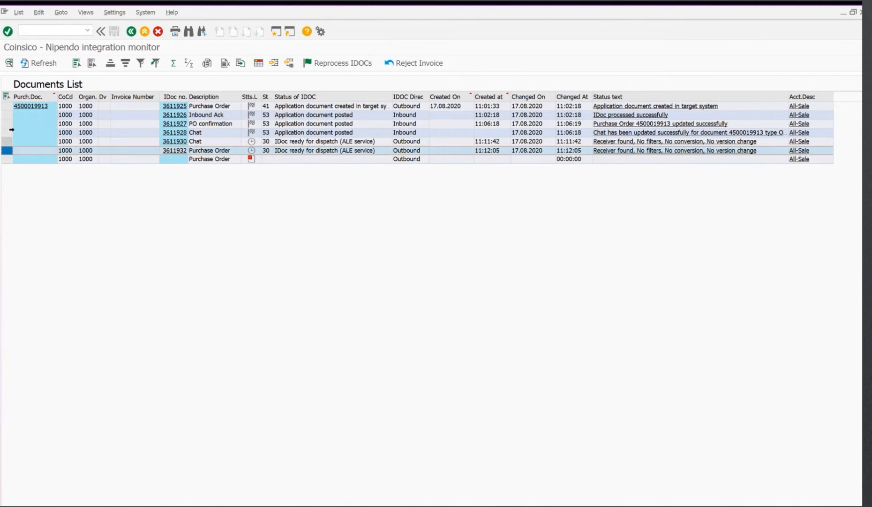
{"action": "left_click", "coordinate": [7, 142], "text": "ctrl"}
{"action": "left_click", "coordinate": [328, 63]}
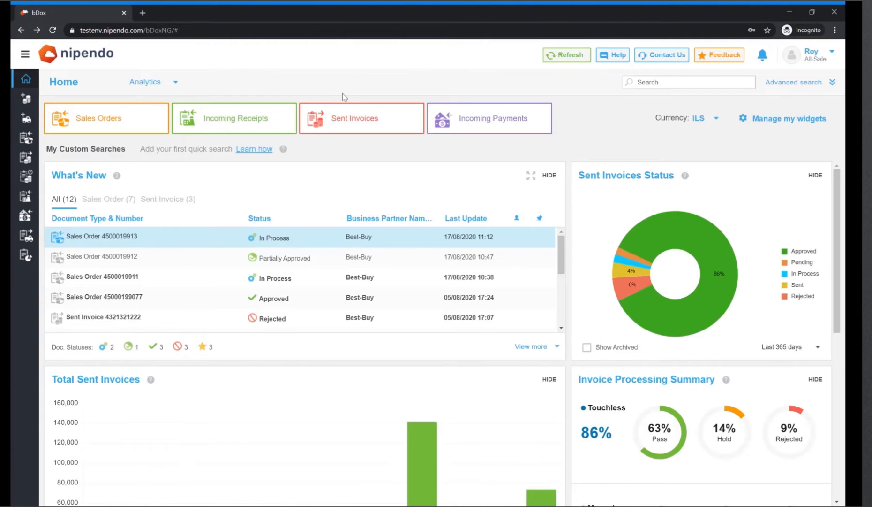
{"action": "left_click", "coordinate": [206, 233]}
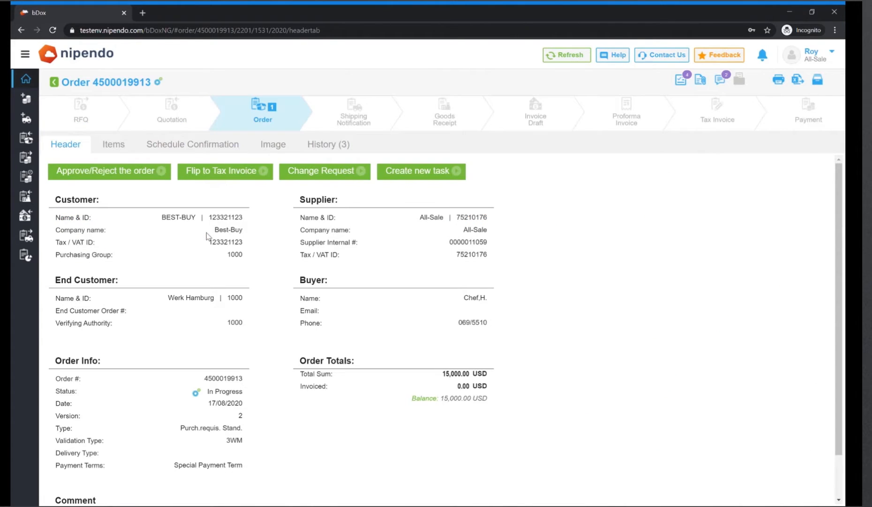
{"action": "left_click", "coordinate": [120, 145]}
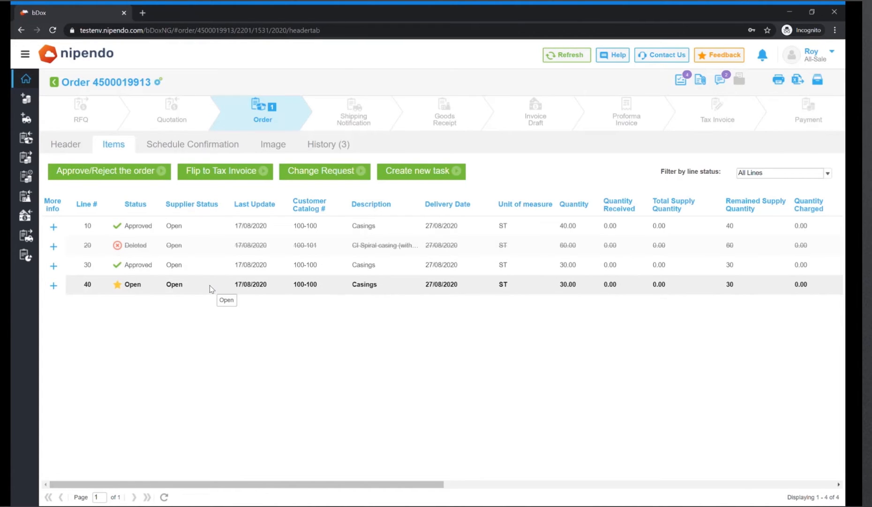
{"action": "left_click", "coordinate": [686, 82]}
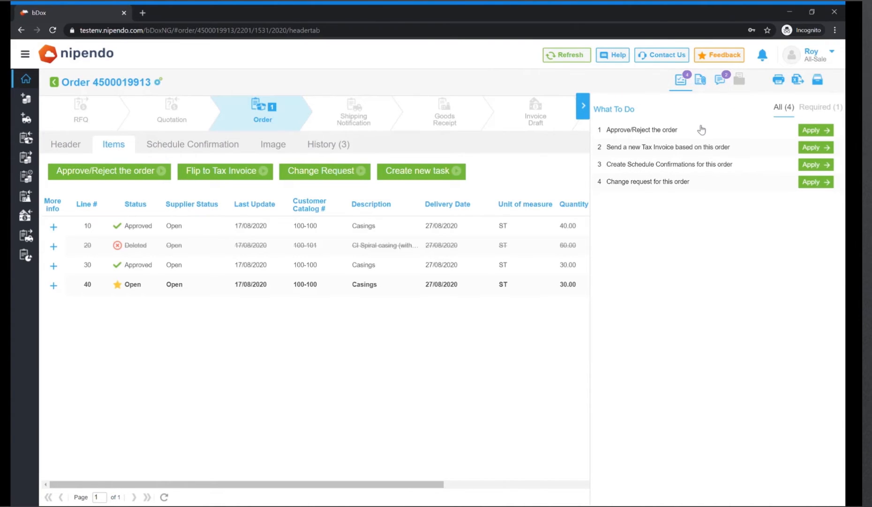
{"action": "left_click", "coordinate": [809, 132]}
{"action": "left_click", "coordinate": [167, 141]}
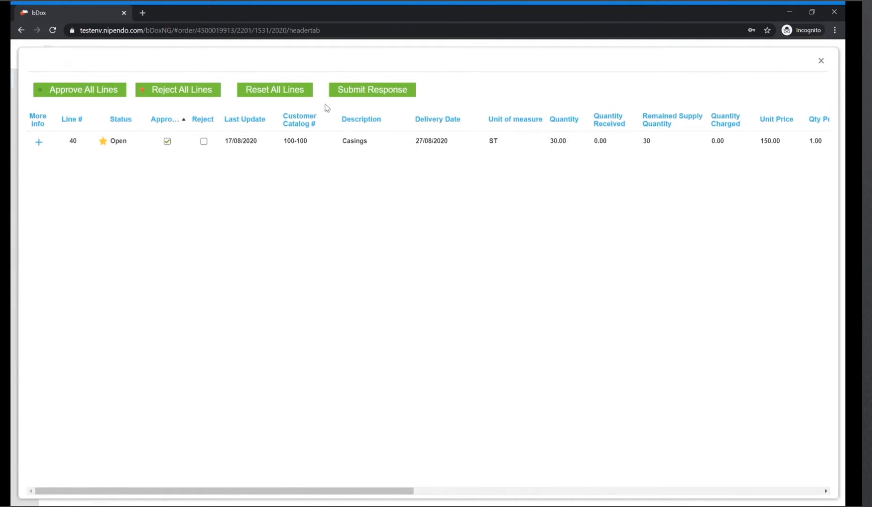
{"action": "left_click", "coordinate": [360, 89]}
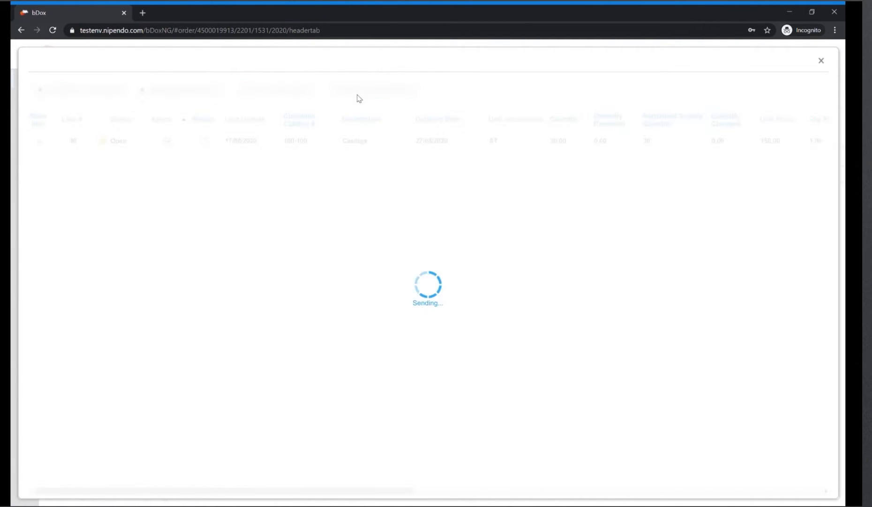
{"action": "left_click", "coordinate": [721, 80]}
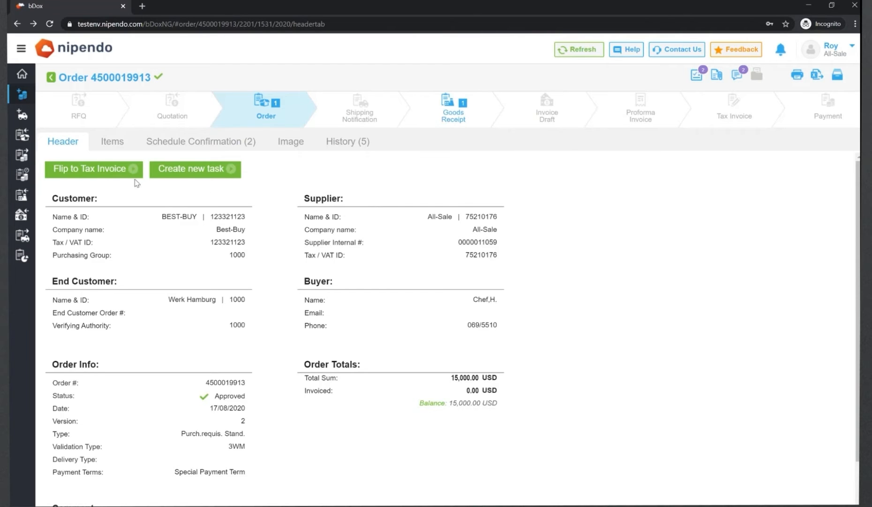
Step: Flip the order to a tax invoice, upload Invoice Example.pdf as the invoice image and continue to header details
{"action": "left_click", "coordinate": [112, 177]}
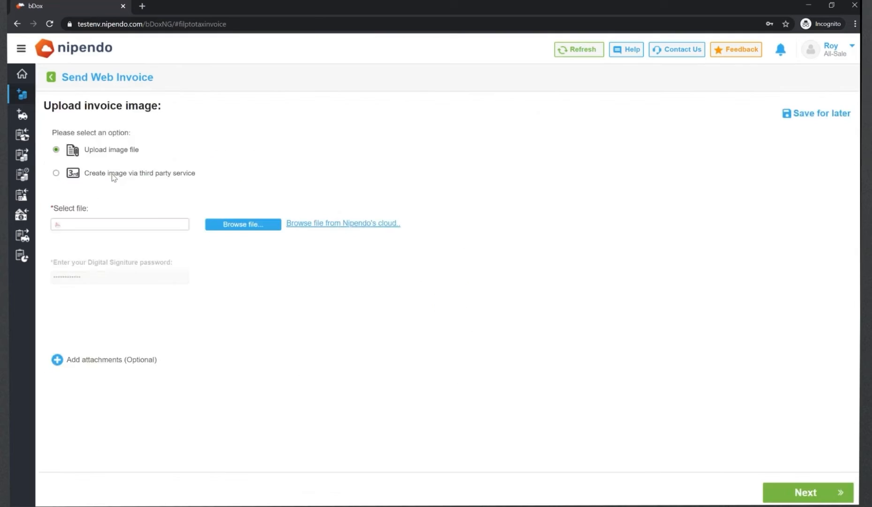
{"action": "left_click", "coordinate": [253, 228]}
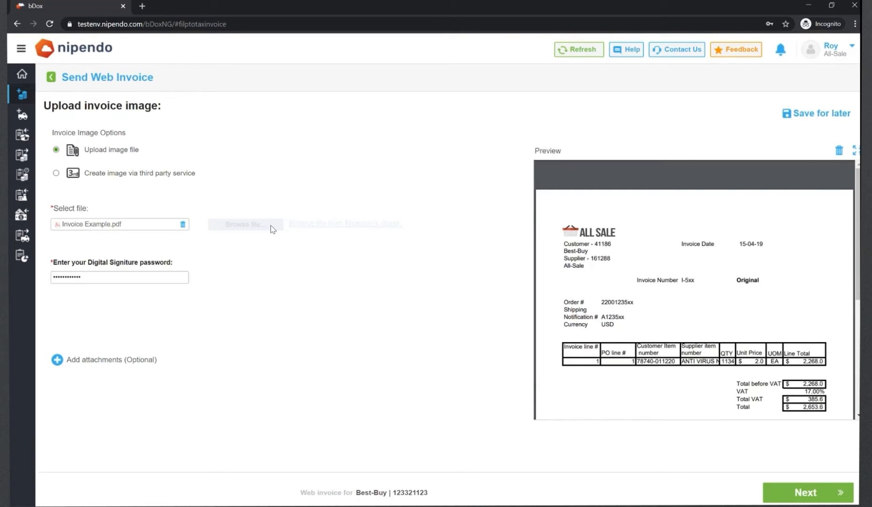
{"action": "double_click", "coordinate": [130, 282]}
{"action": "left_click", "coordinate": [805, 494]}
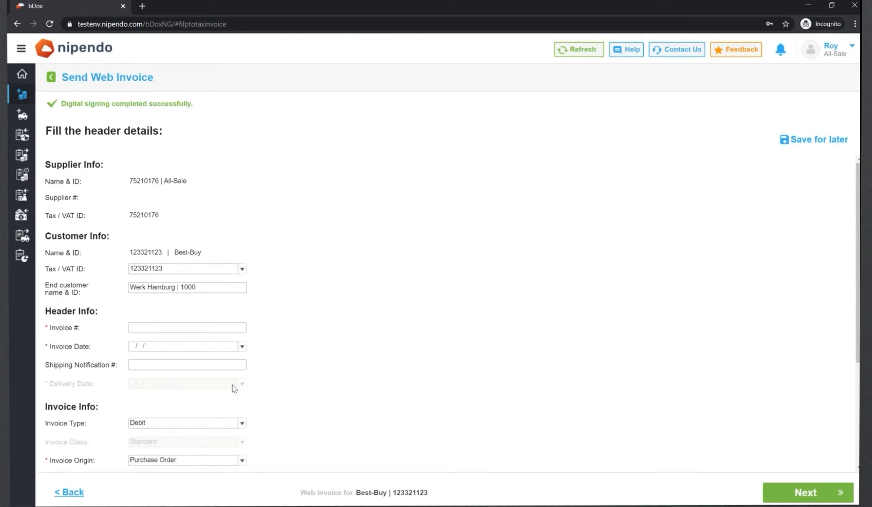
{"action": "left_click", "coordinate": [167, 332]}
{"action": "scroll", "coordinate": [165, 335], "scroll_direction": "down", "scroll_amount": 1}
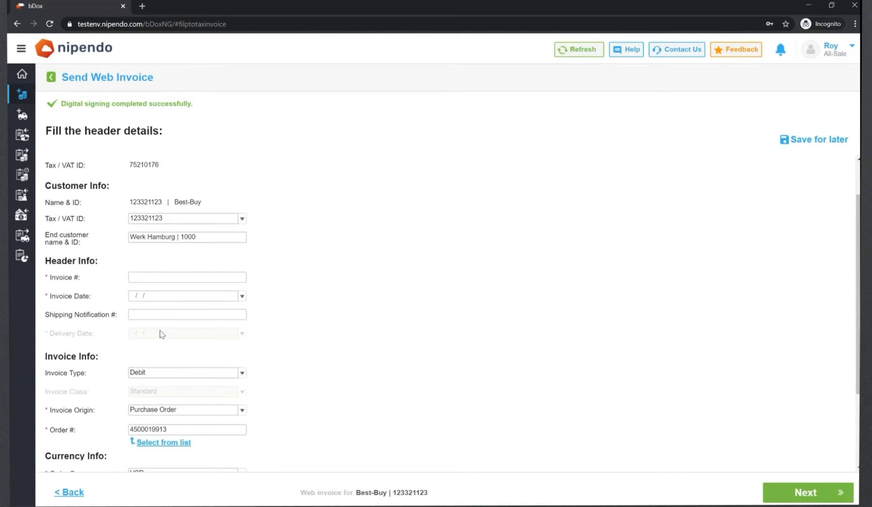
{"action": "double_click", "coordinate": [160, 429]}
{"action": "key", "text": "ctrl+c"}
{"action": "left_click", "coordinate": [149, 277]}
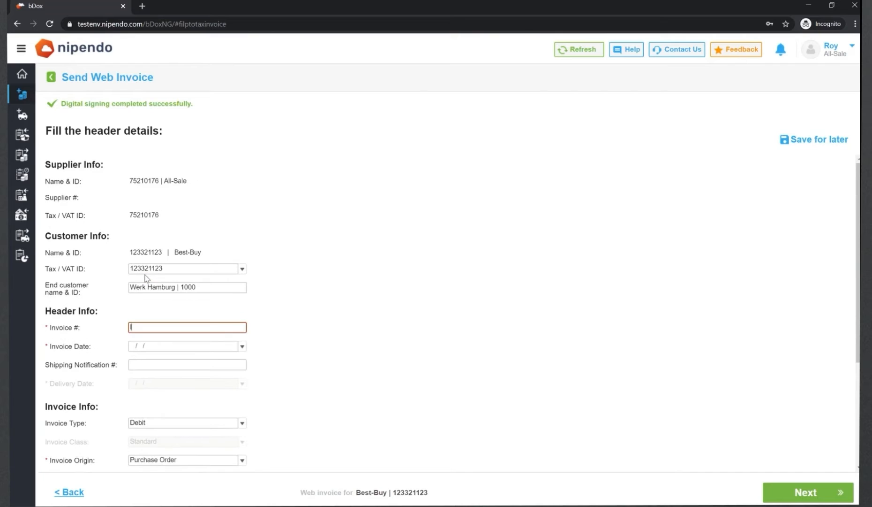
{"action": "type", "text": "IV"}
{"action": "key", "text": "ctrl+v"}
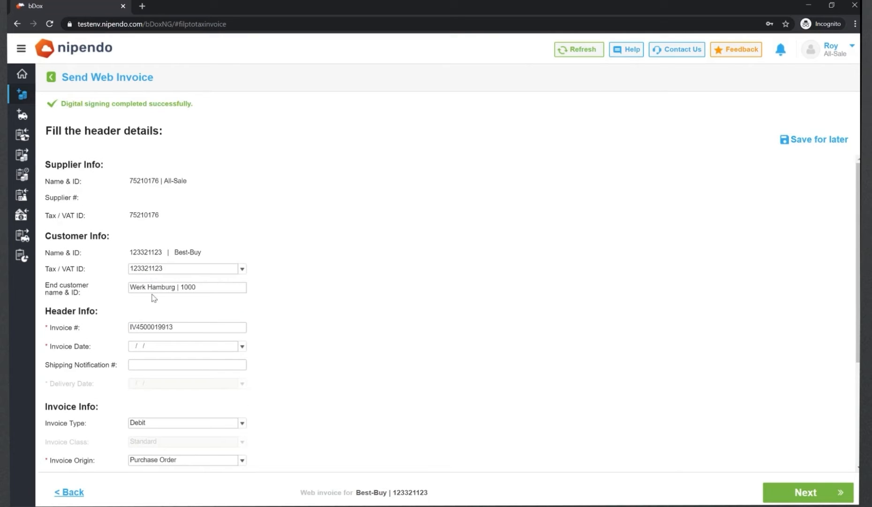
{"action": "left_click", "coordinate": [242, 346]}
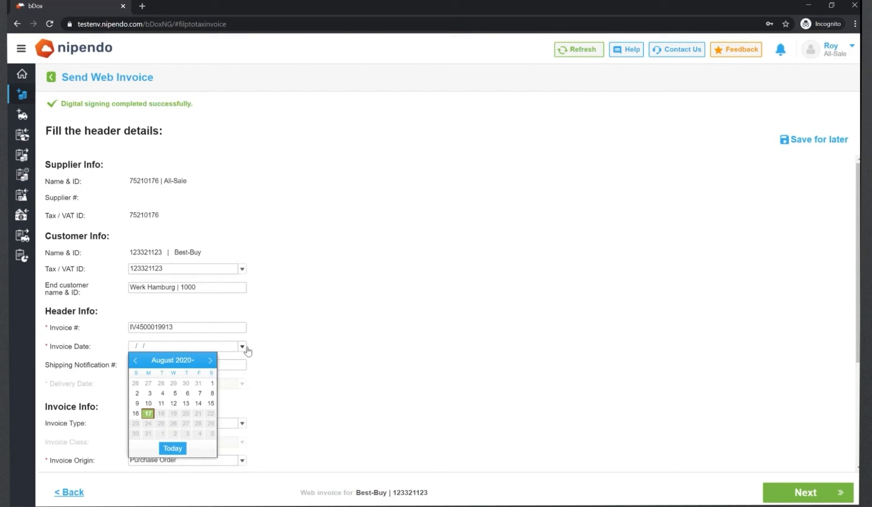
{"action": "left_click", "coordinate": [151, 417]}
{"action": "left_click", "coordinate": [169, 366]}
{"action": "type", "text": "DN"}
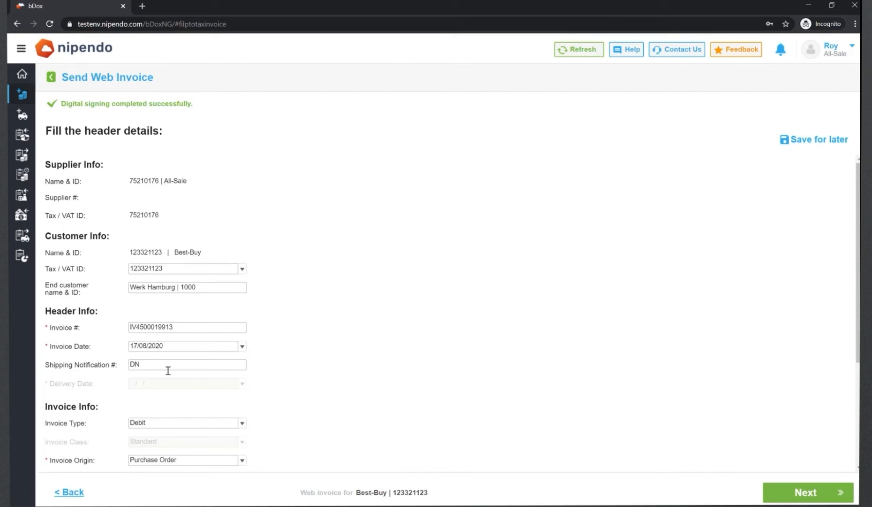
{"action": "key", "text": "ctrl+v"}
{"action": "left_click", "coordinate": [819, 493]}
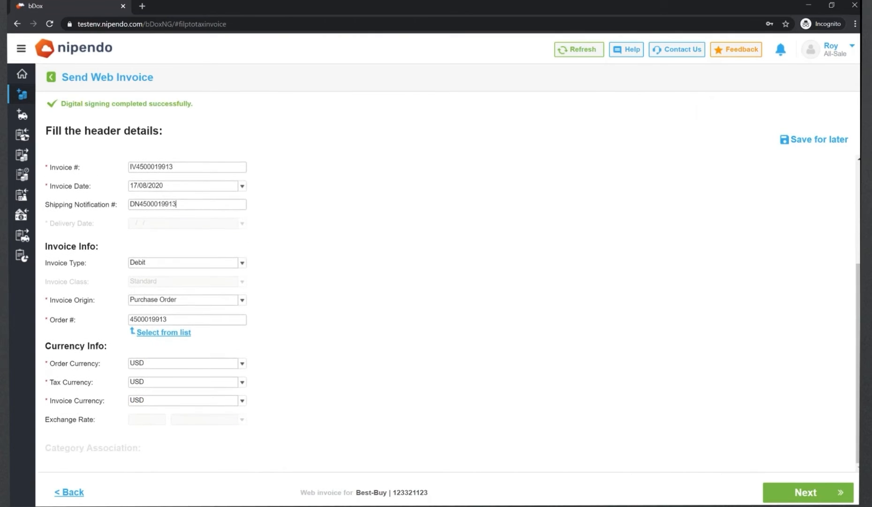
{"action": "left_click", "coordinate": [820, 496]}
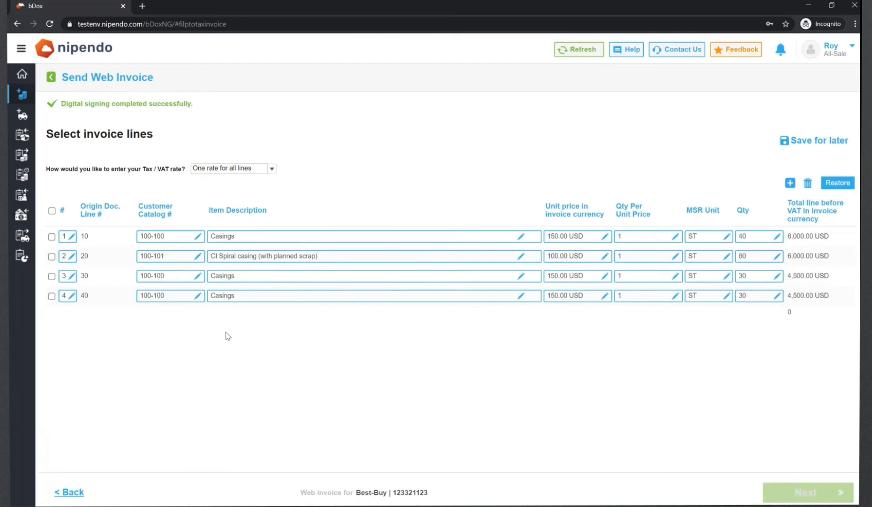
Step: Invoice only lines 30 and 40 of the order, review the summary and send the web invoice
{"action": "left_click", "coordinate": [52, 276]}
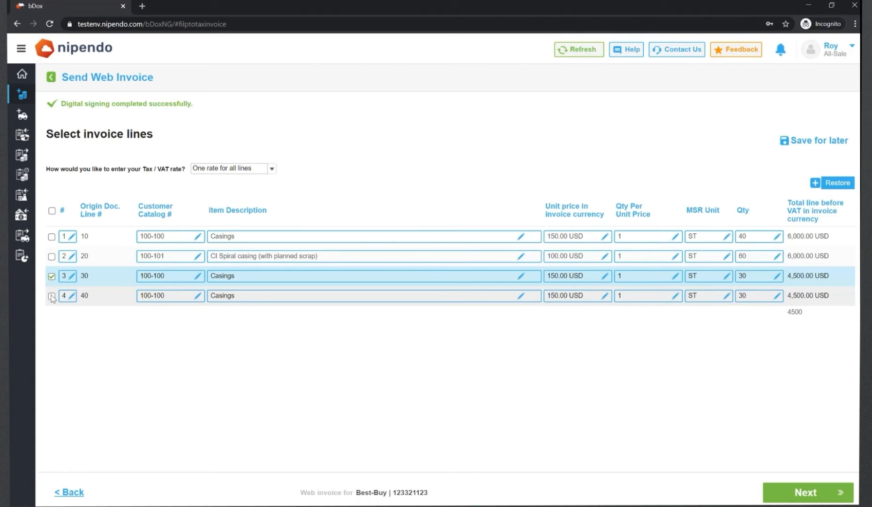
{"action": "left_click", "coordinate": [51, 296]}
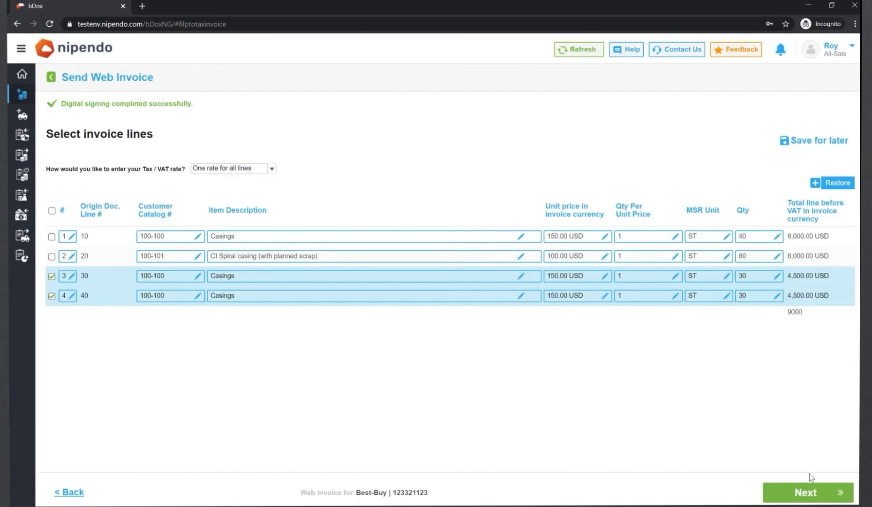
{"action": "left_click", "coordinate": [814, 492]}
{"action": "left_click", "coordinate": [813, 492]}
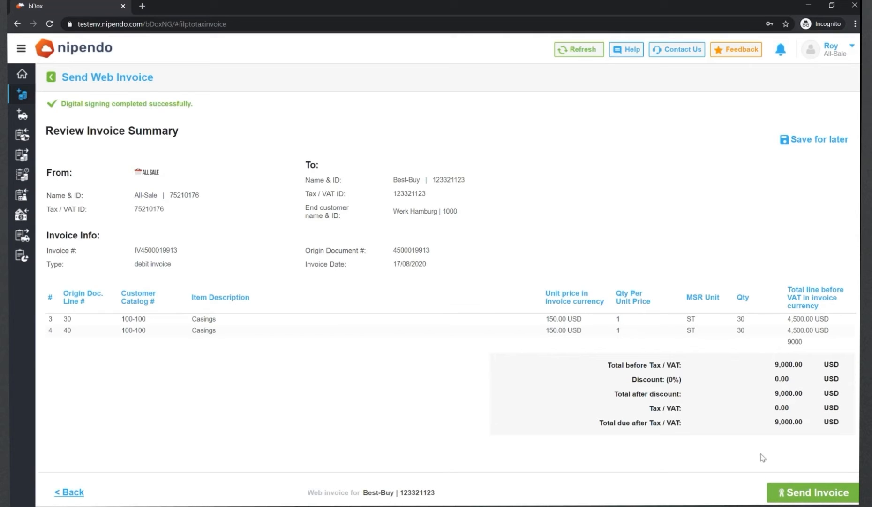
{"action": "left_click", "coordinate": [825, 500]}
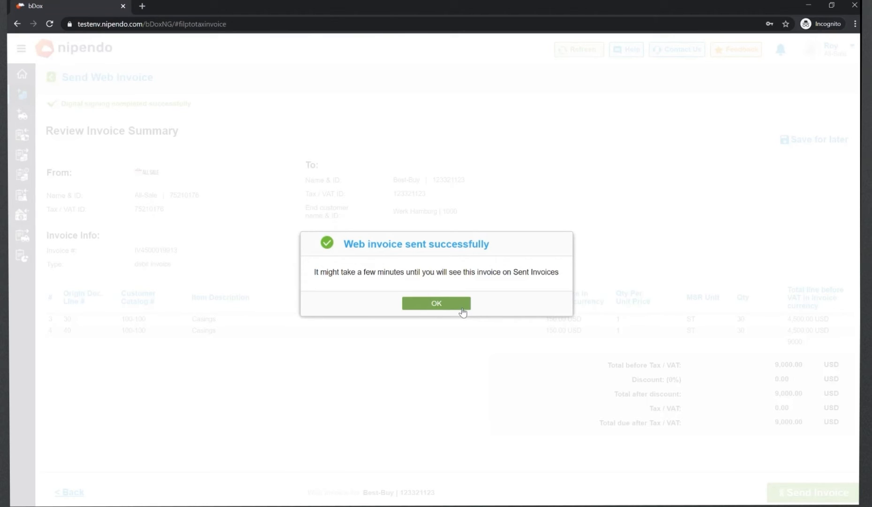
{"action": "left_click", "coordinate": [462, 312]}
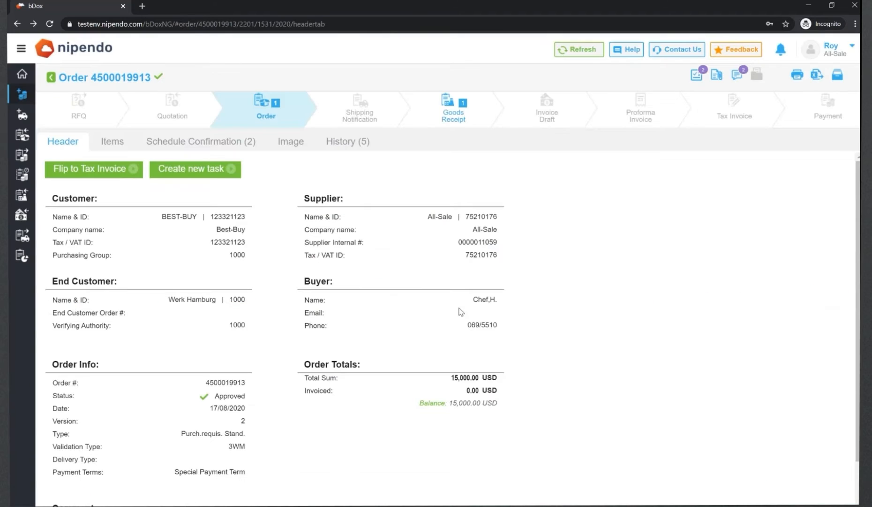
{"action": "left_click", "coordinate": [573, 55]}
{"action": "mouse_move", "coordinate": [731, 117]}
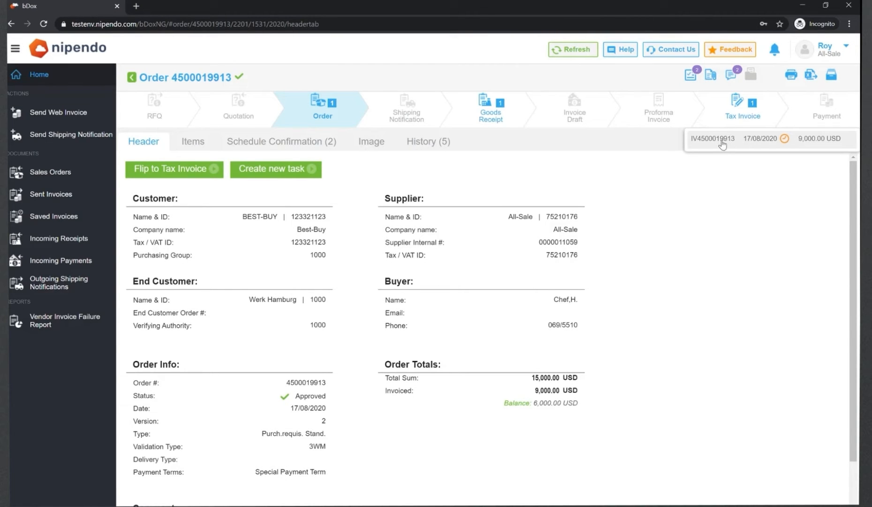
{"action": "left_click", "coordinate": [722, 144]}
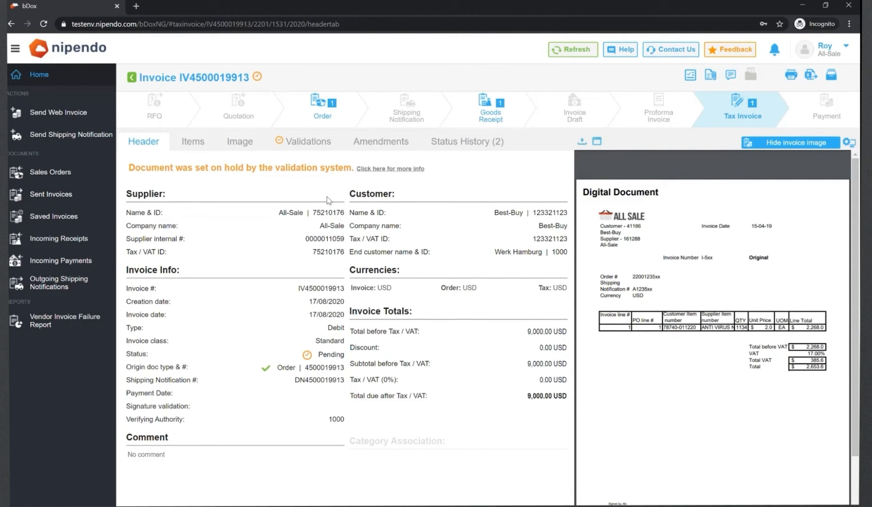
{"action": "left_click", "coordinate": [194, 149]}
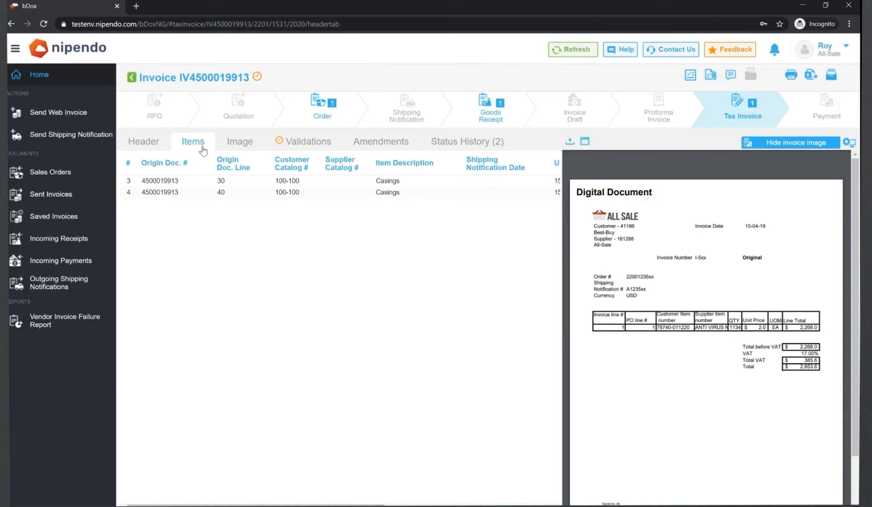
{"action": "left_click", "coordinate": [296, 142]}
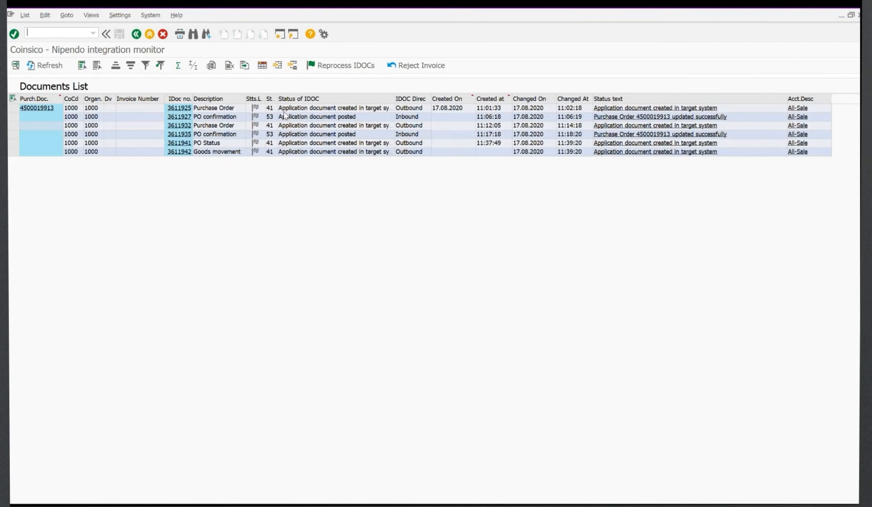
Step: Launch transaction MIGO in SAP, then refresh the integration monitor's document list
{"action": "type", "text": "/nmigo"}
{"action": "key", "text": "Return"}
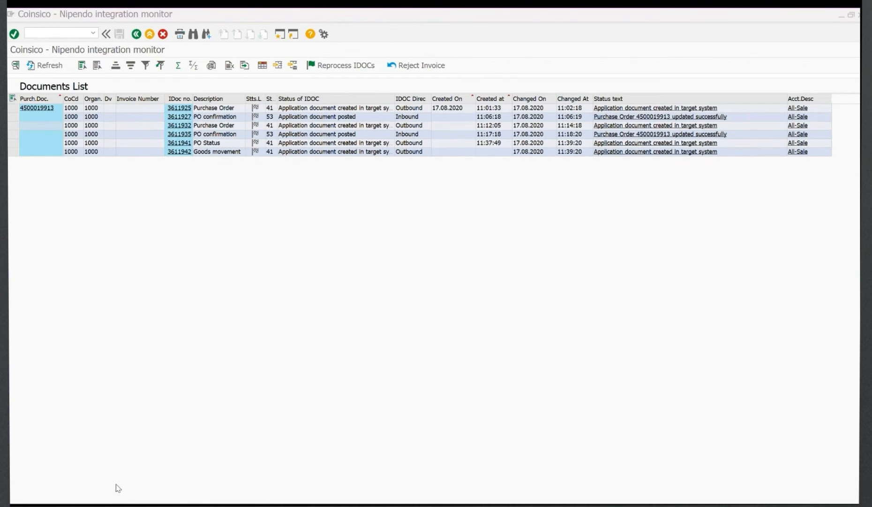
{"action": "key", "text": "alt+Tab"}
{"action": "left_click", "coordinate": [45, 66]}
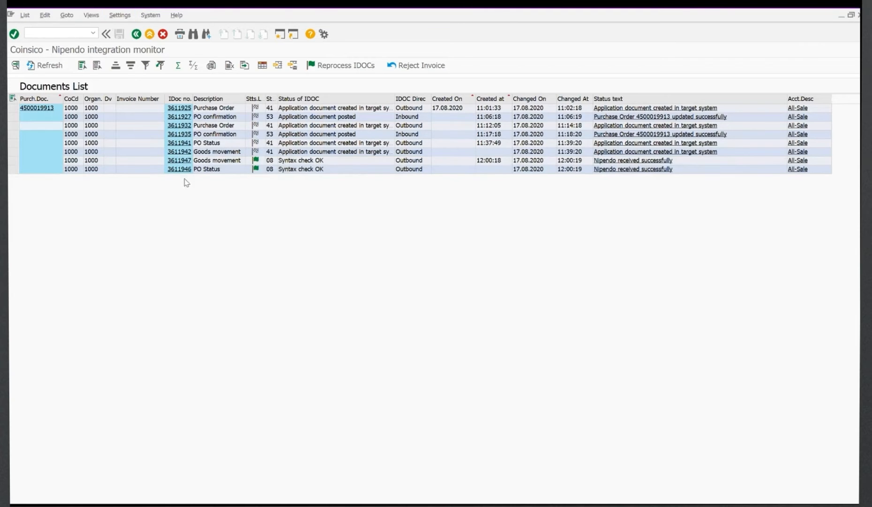
{"action": "left_click", "coordinate": [14, 160]}
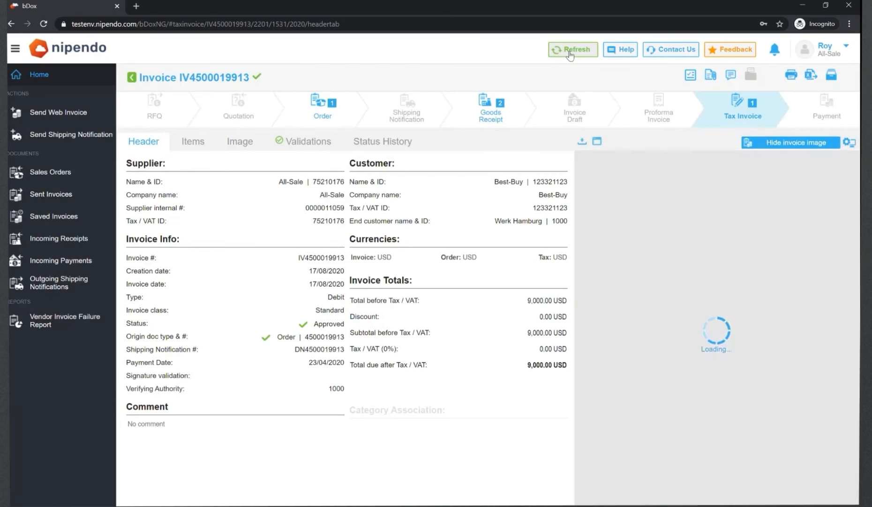
Step: Inspect the invoice's linked goods receipts and review its validation results on the Validations tab
{"action": "mouse_move", "coordinate": [501, 104]}
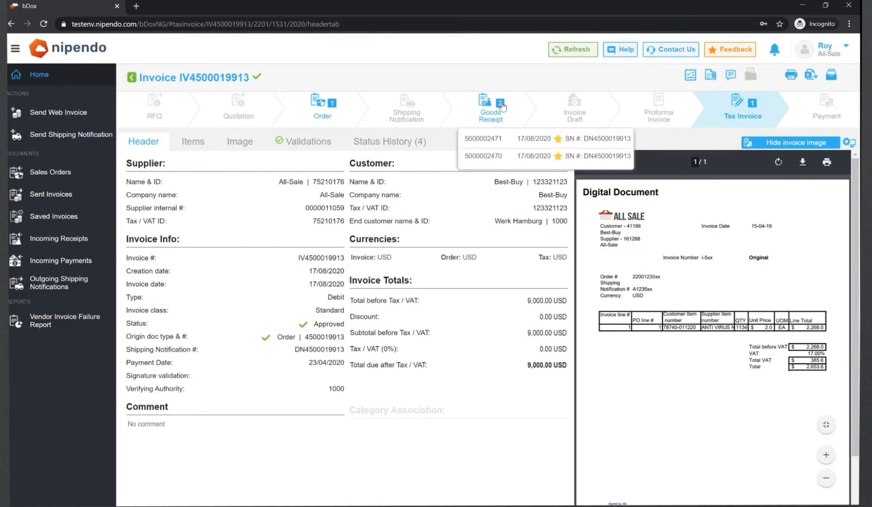
{"action": "left_click", "coordinate": [514, 149]}
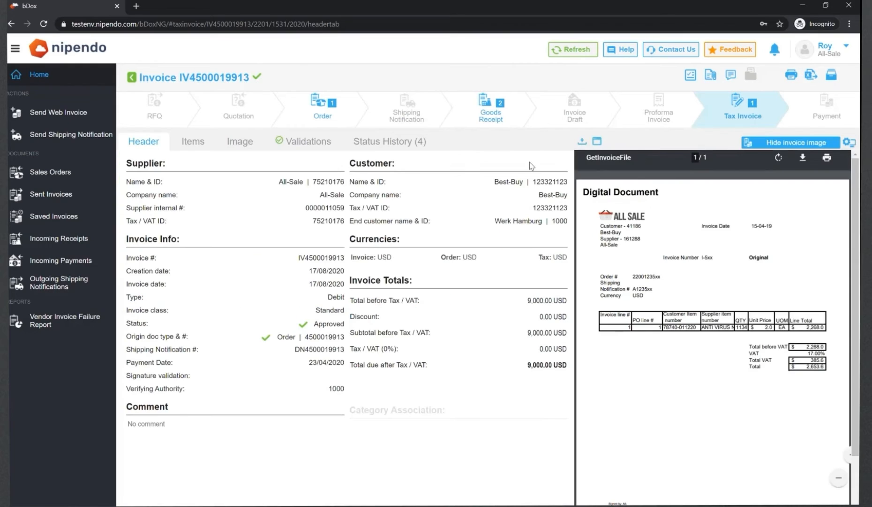
{"action": "left_click", "coordinate": [320, 151]}
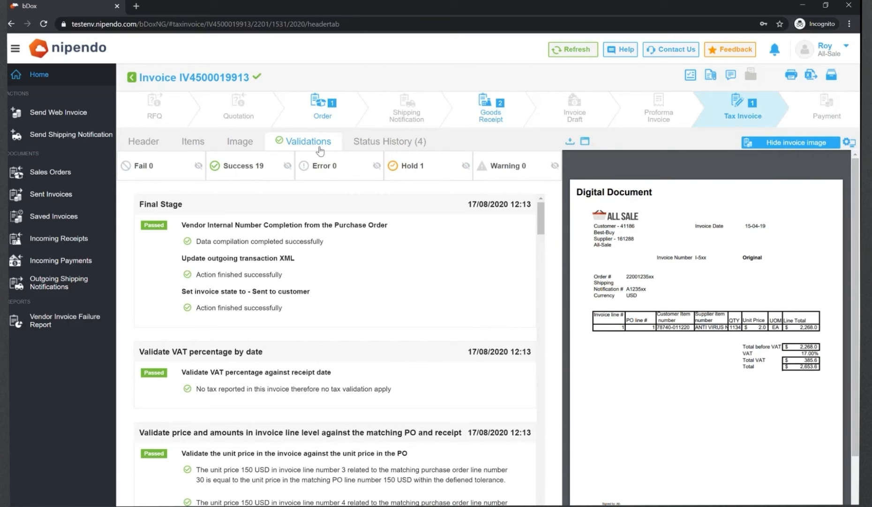
{"action": "left_click_drag", "start_coordinate": [541, 220], "coordinate": [542, 239]}
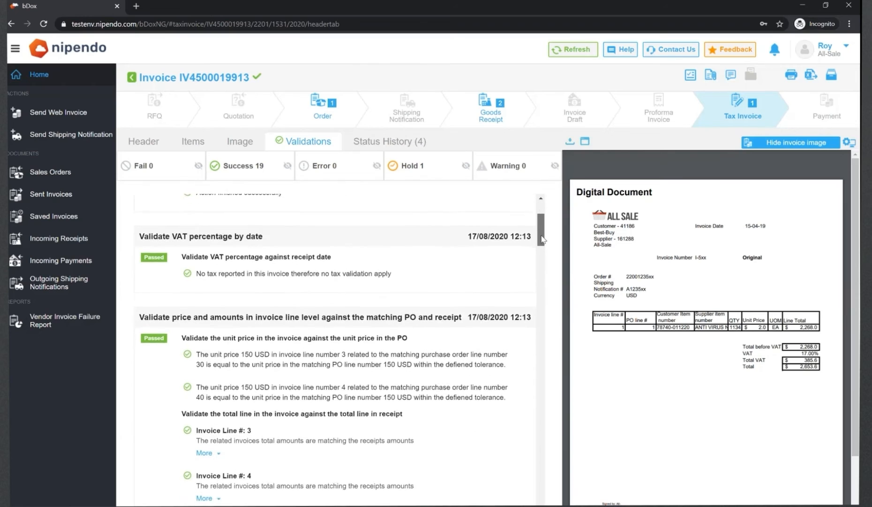
{"action": "scroll", "coordinate": [227, 301], "scroll_direction": "down", "scroll_amount": 10}
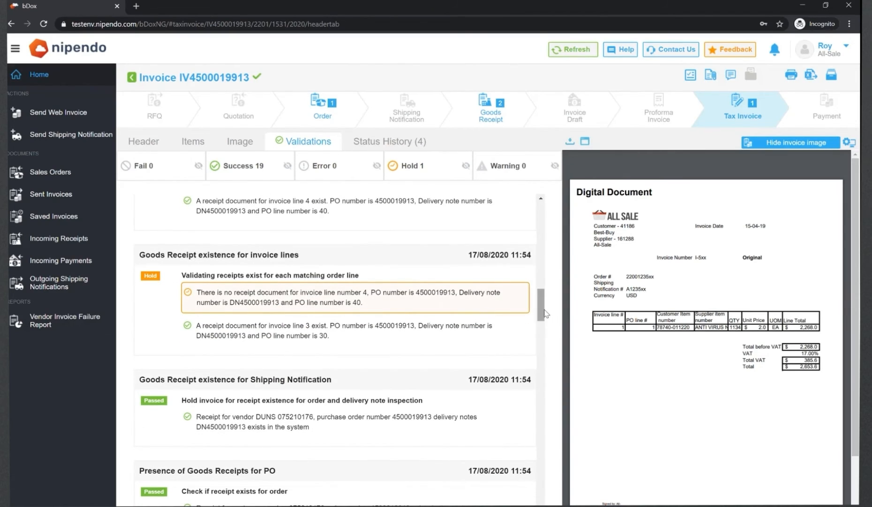
{"action": "left_click_drag", "start_coordinate": [538, 308], "coordinate": [529, 428]}
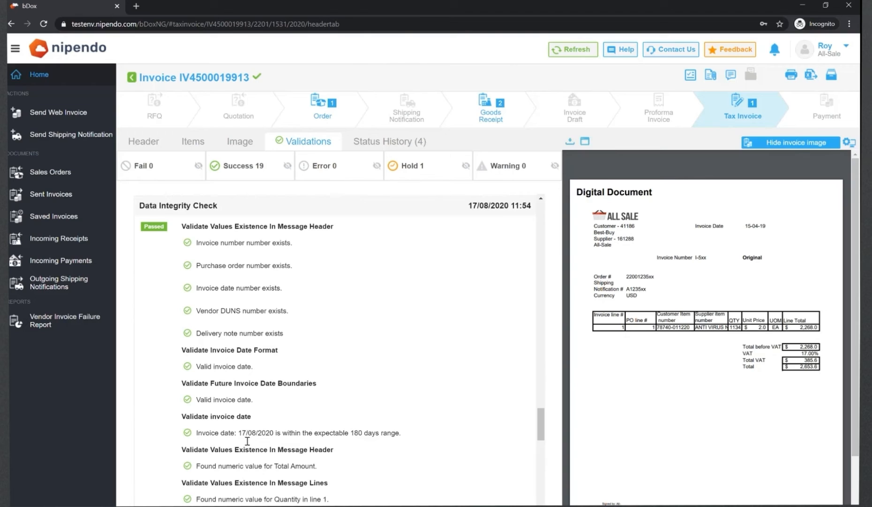
{"action": "scroll", "coordinate": [247, 440], "scroll_direction": "down", "scroll_amount": 1}
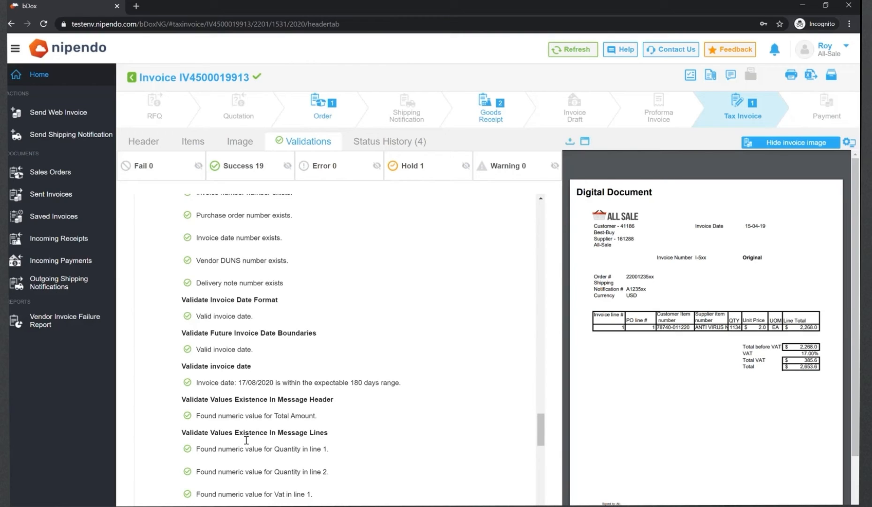
{"action": "scroll", "coordinate": [245, 439], "scroll_direction": "up", "scroll_amount": 6}
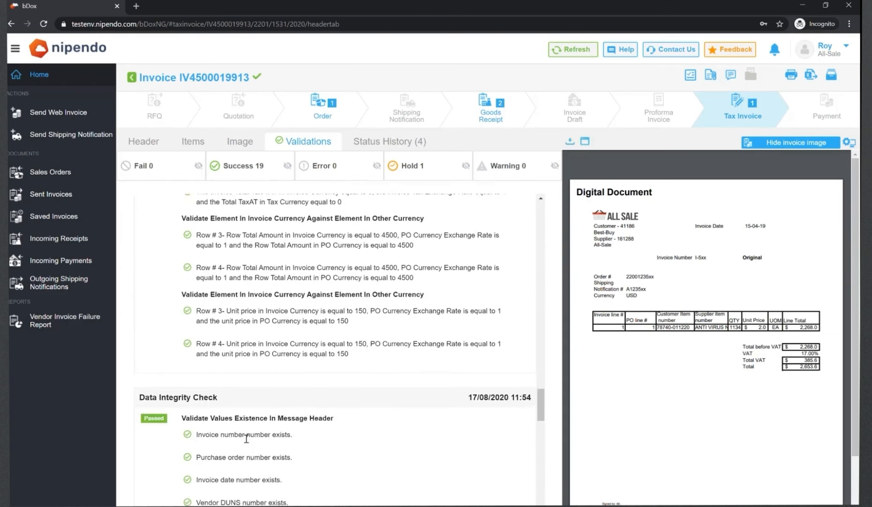
{"action": "scroll", "coordinate": [243, 437], "scroll_direction": "up", "scroll_amount": 3}
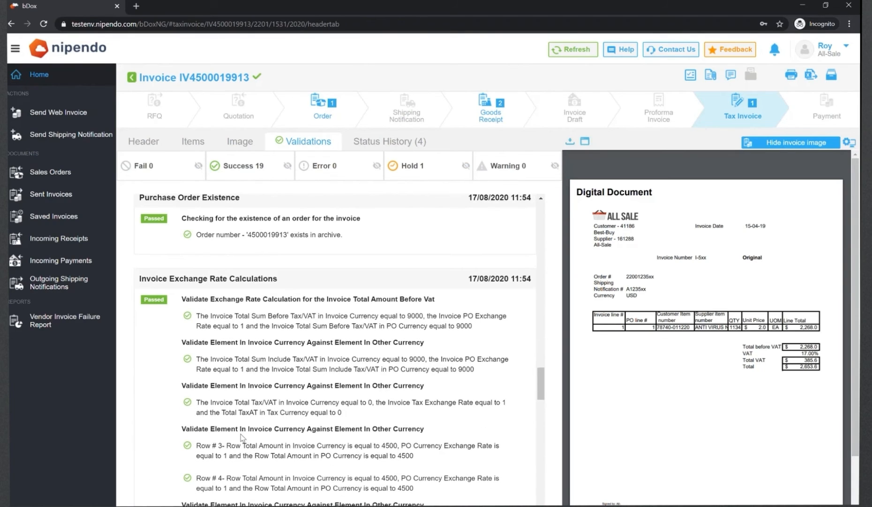
{"action": "scroll", "coordinate": [242, 437], "scroll_direction": "up", "scroll_amount": 5}
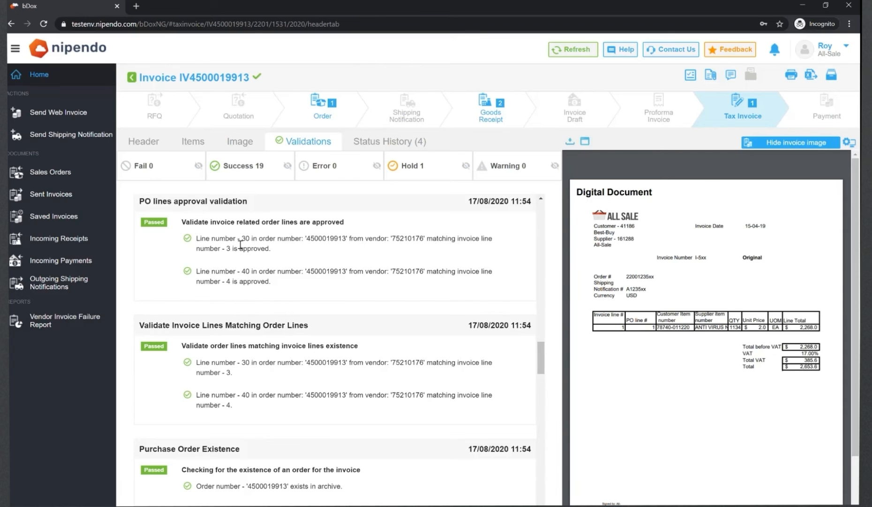
{"action": "scroll", "coordinate": [240, 244], "scroll_direction": "up", "scroll_amount": 15}
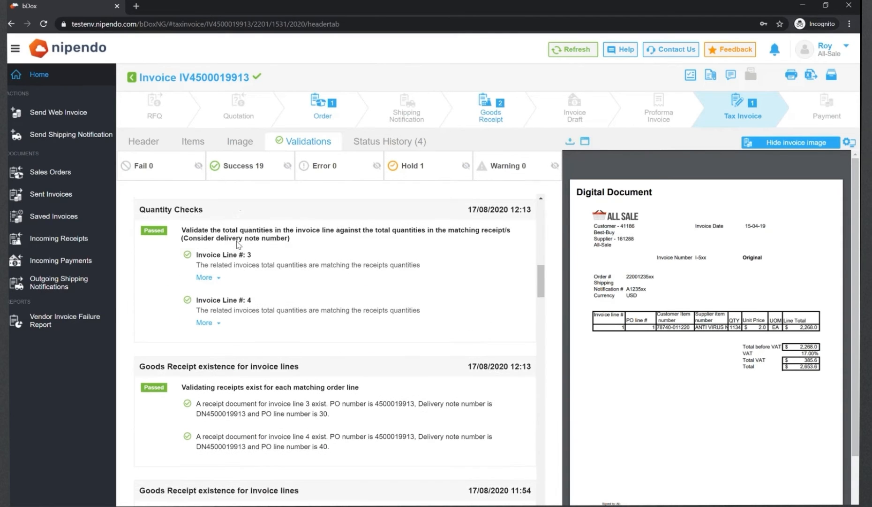
{"action": "scroll", "coordinate": [238, 244], "scroll_direction": "down", "scroll_amount": 1}
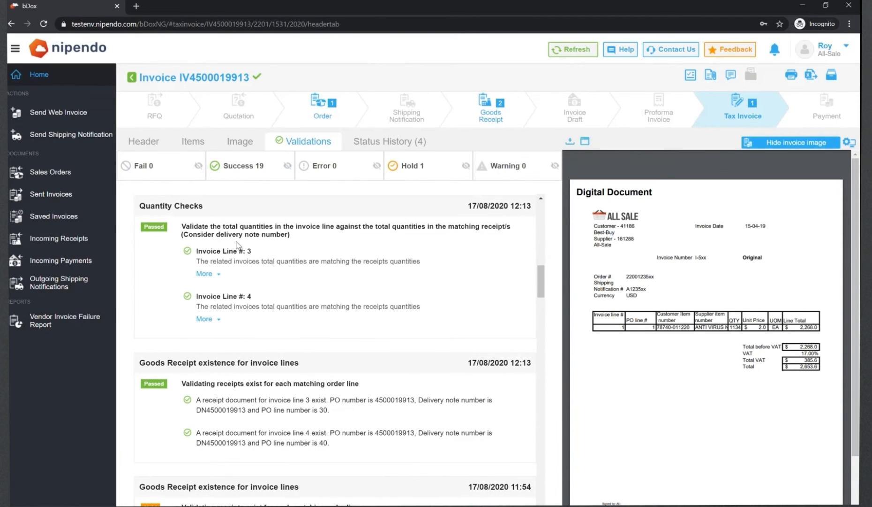
{"action": "scroll", "coordinate": [238, 244], "scroll_direction": "up", "scroll_amount": 10}
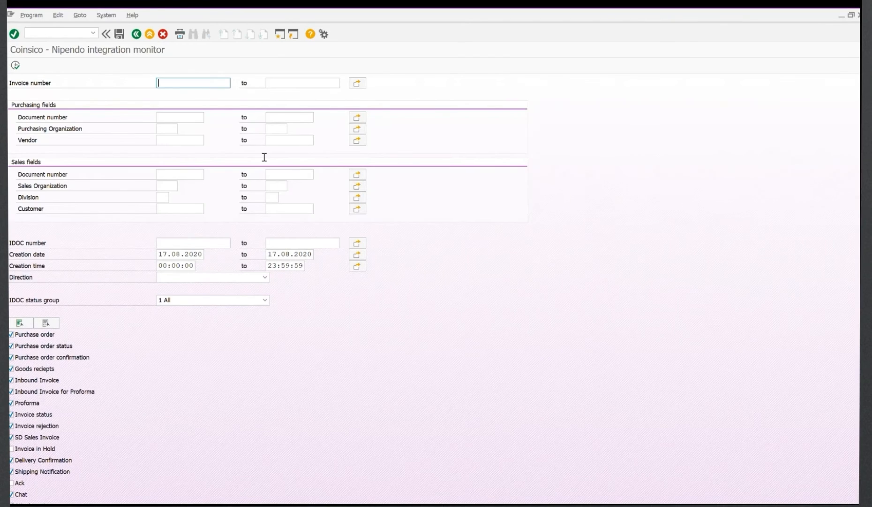
{"action": "key", "text": "F8"}
{"action": "left_click", "coordinate": [13, 204]}
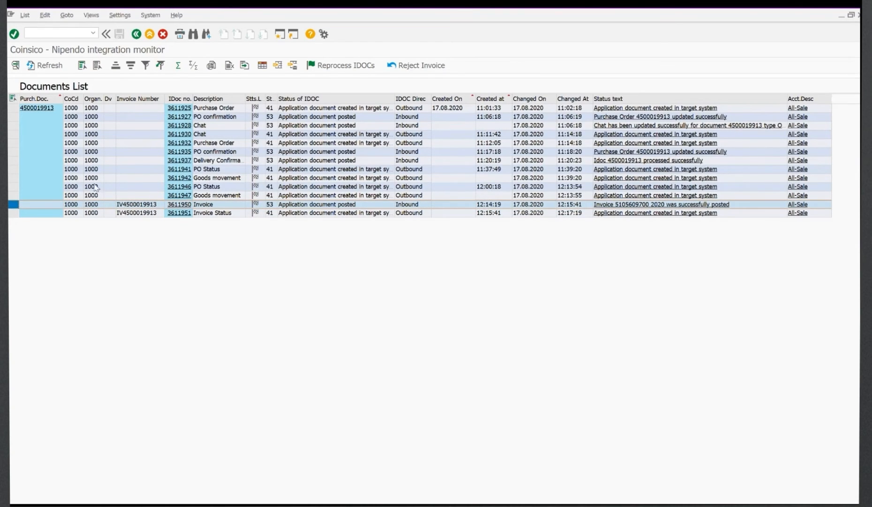
{"action": "left_click", "coordinate": [45, 187]}
{"action": "left_click", "coordinate": [257, 300]}
{"action": "left_click", "coordinate": [244, 326]}
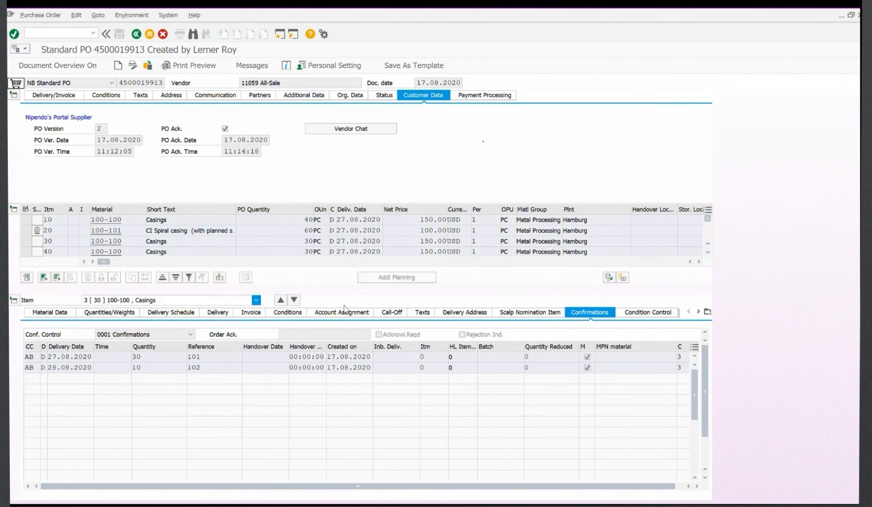
{"action": "left_click", "coordinate": [444, 311]}
{"action": "left_click", "coordinate": [84, 358]}
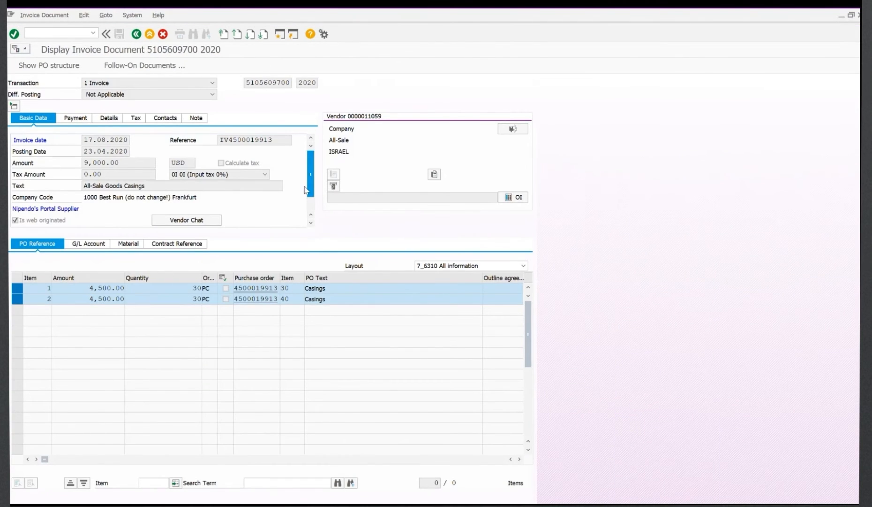
{"action": "scroll", "coordinate": [265, 182], "scroll_direction": "down", "scroll_amount": 1}
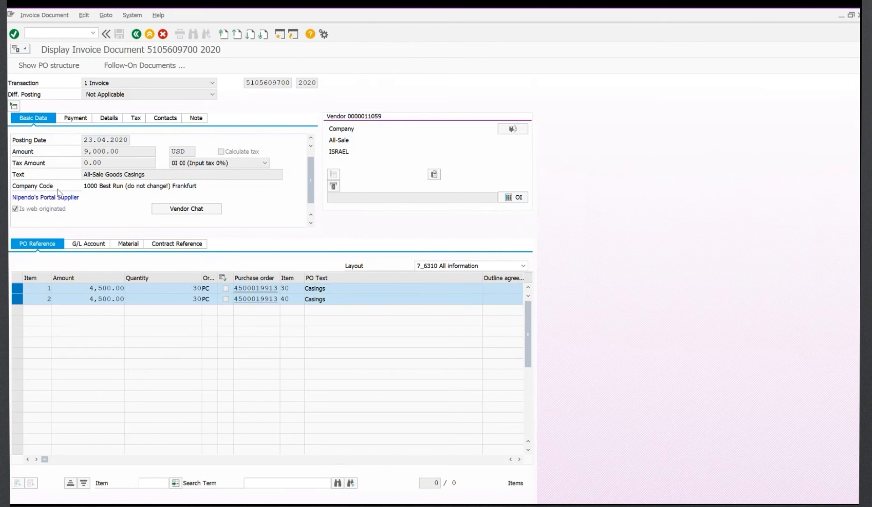
{"action": "left_click", "coordinate": [184, 207]}
{"action": "left_click", "coordinate": [136, 32]}
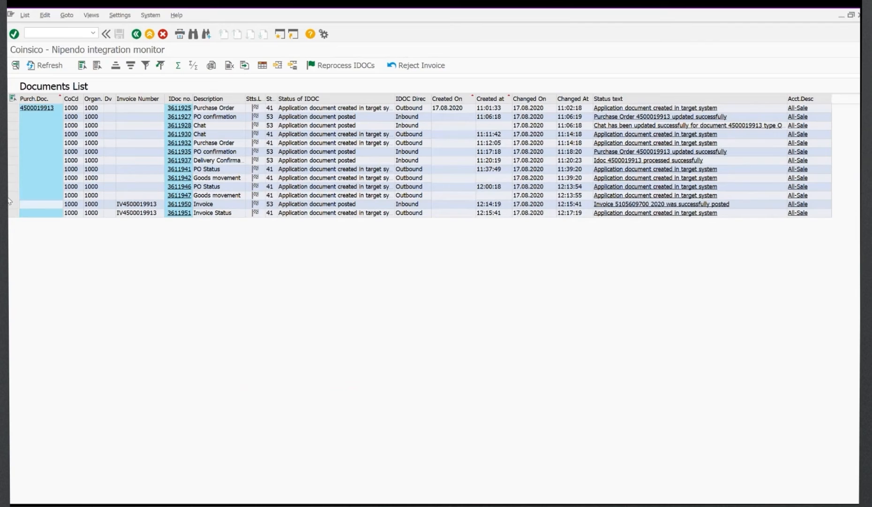
{"action": "left_click", "coordinate": [13, 213]}
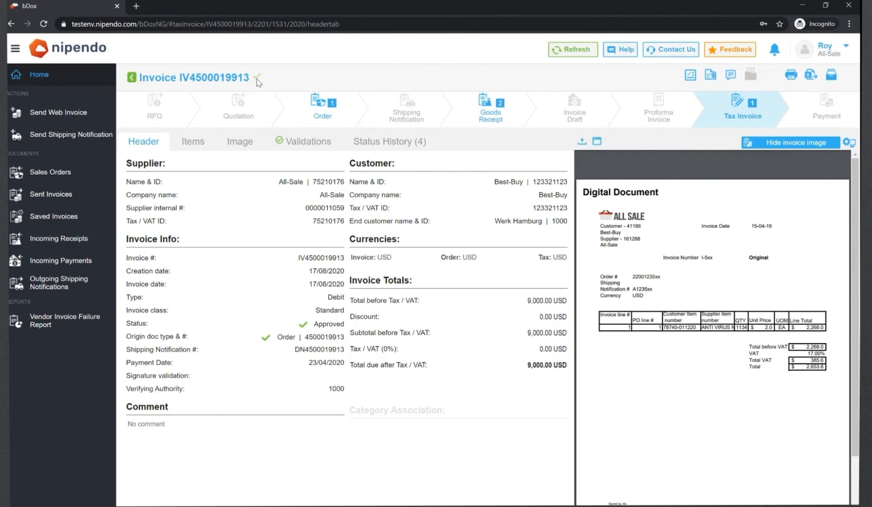
Step: Review the Nipendo invoice's status history
{"action": "mouse_move", "coordinate": [258, 82]}
{"action": "left_click", "coordinate": [370, 143]}
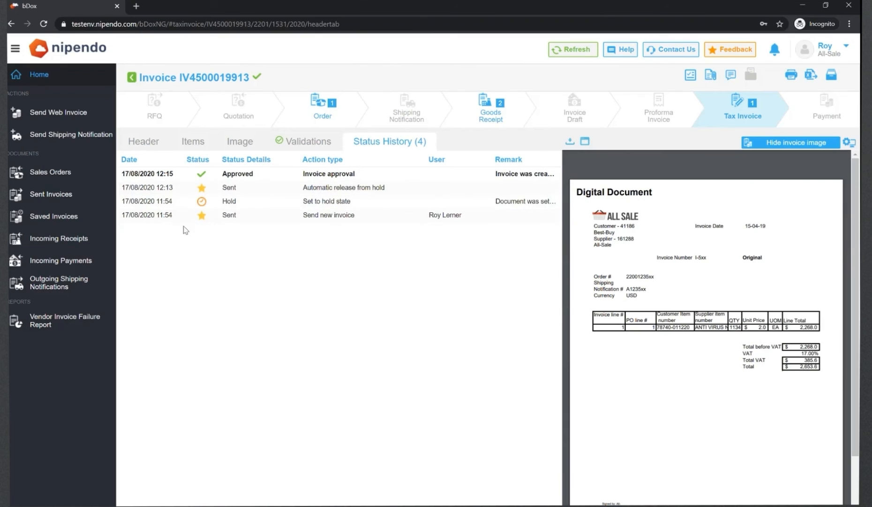
{"action": "mouse_move", "coordinate": [203, 204]}
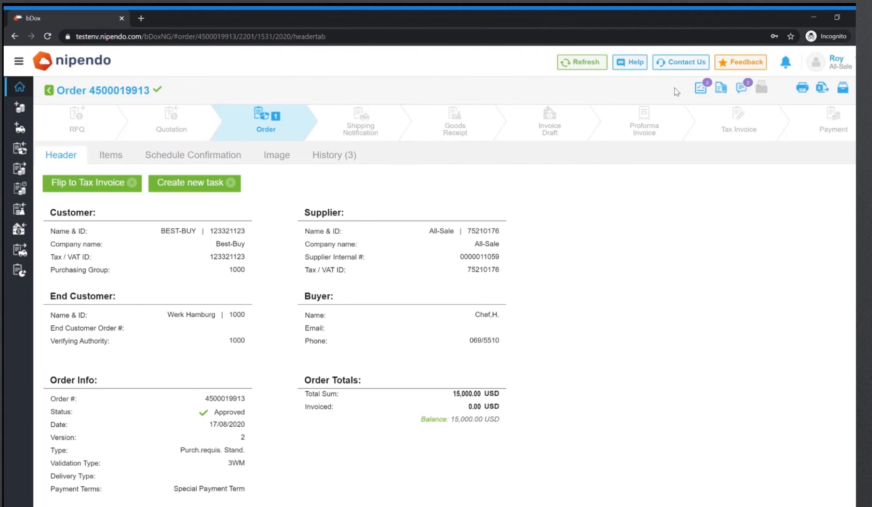
Step: Start creating schedule confirmations for the order, selecting only line 30
{"action": "left_click", "coordinate": [701, 87]}
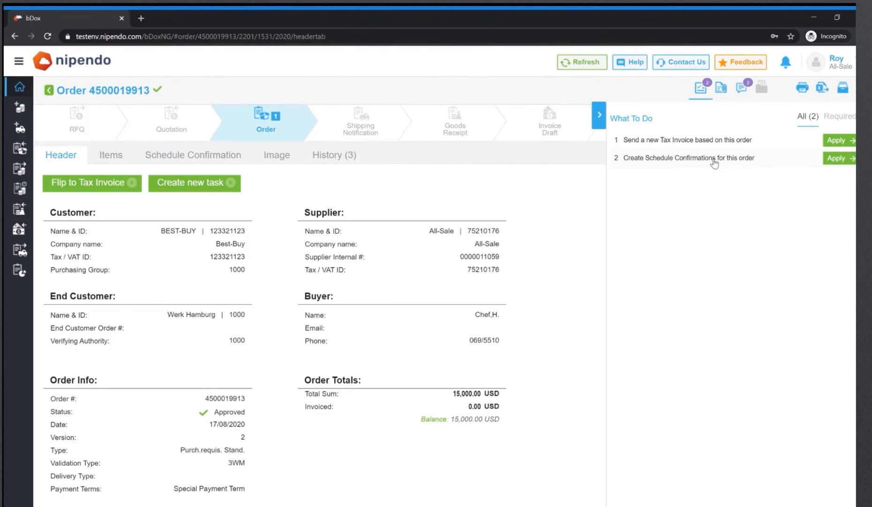
{"action": "left_click", "coordinate": [714, 160]}
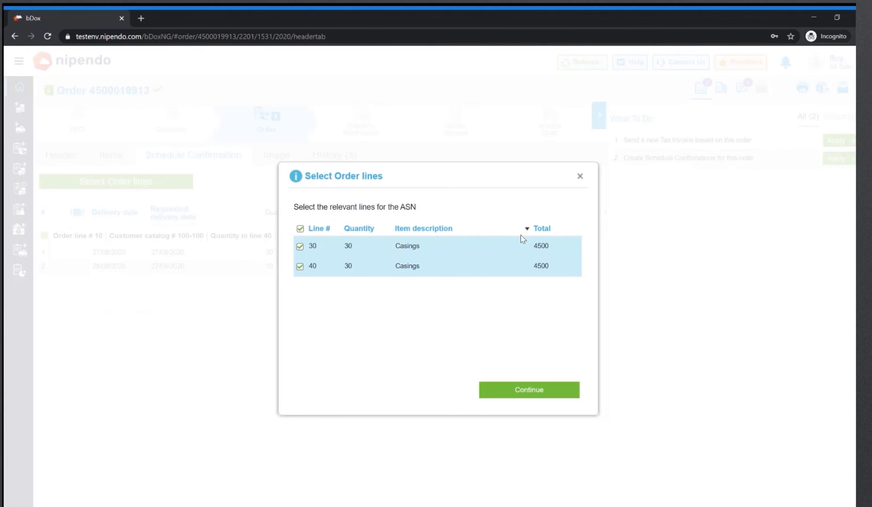
{"action": "left_click", "coordinate": [300, 267]}
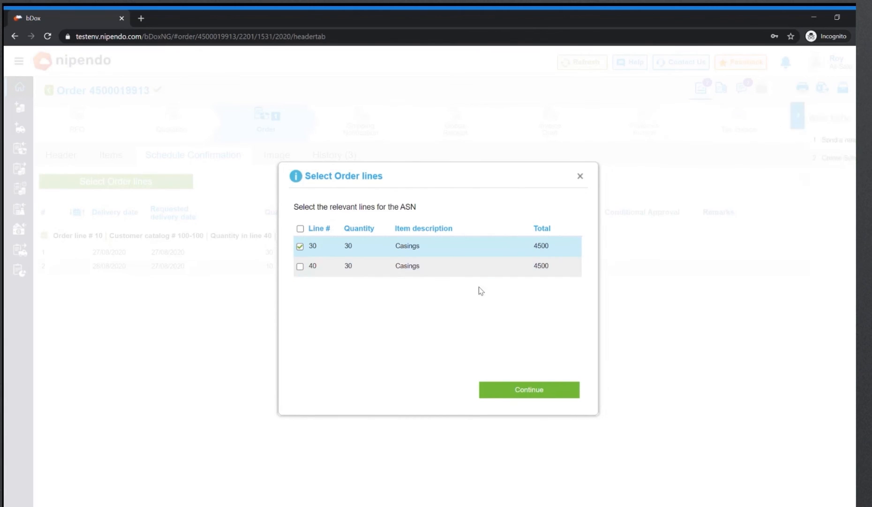
{"action": "left_click", "coordinate": [529, 389]}
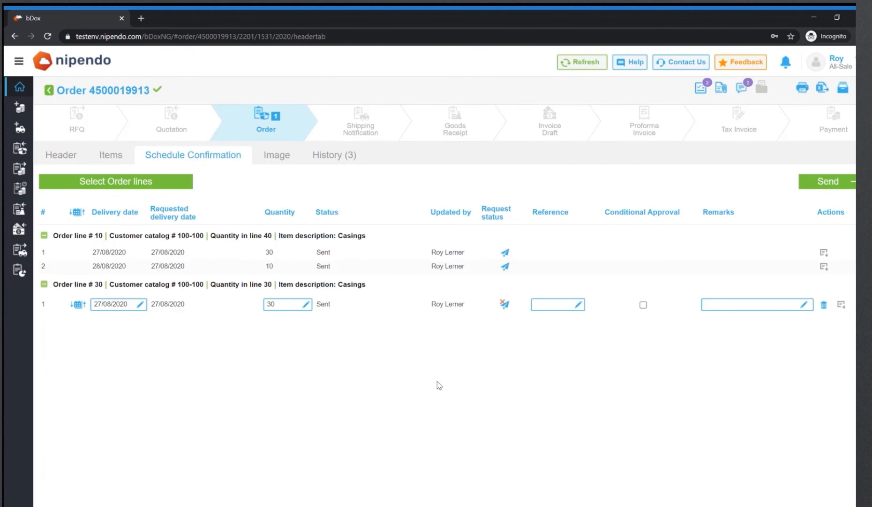
Step: Set line 30's confirmed quantity to 20 and add a second schedule row with quantity 20
{"action": "left_click", "coordinate": [289, 307]}
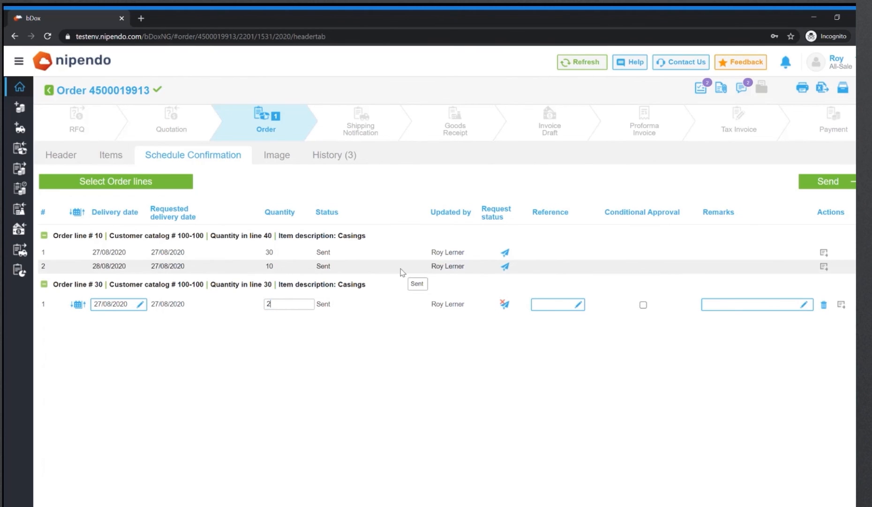
{"action": "key", "text": "BackSpace"}
{"action": "key", "text": "BackSpace"}
{"action": "type", "text": "20"}
{"action": "left_click", "coordinate": [846, 305]}
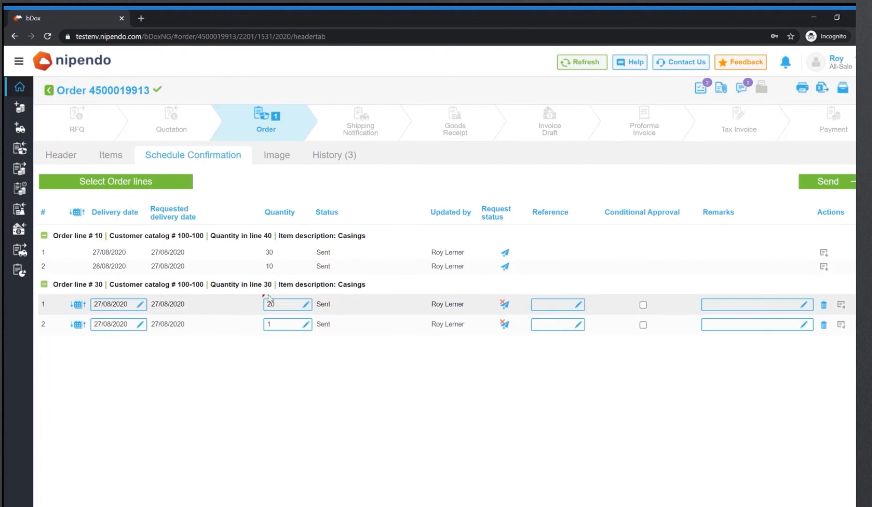
{"action": "left_click", "coordinate": [283, 328]}
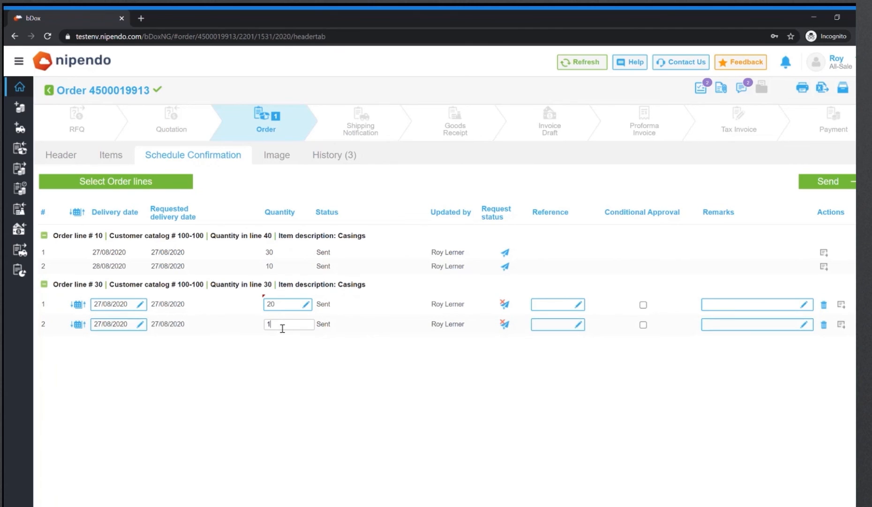
{"action": "key", "text": "BackSpace"}
{"action": "type", "text": "20"}
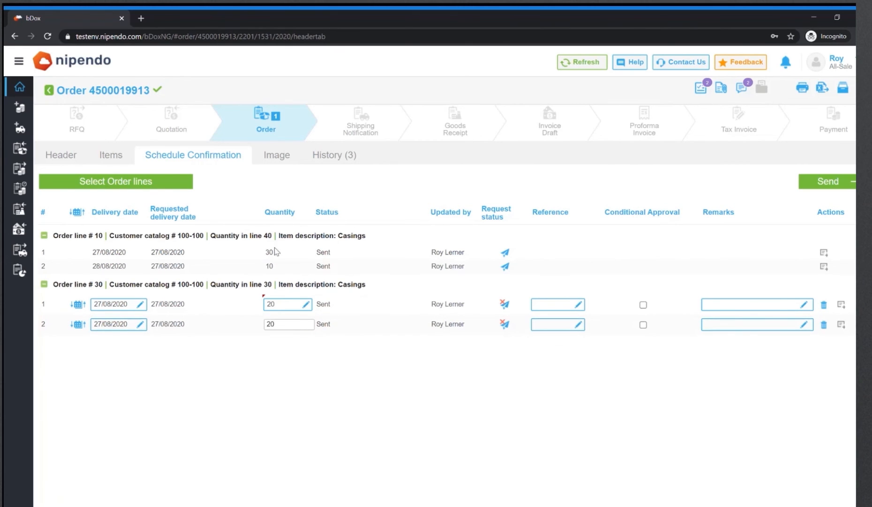
{"action": "left_click", "coordinate": [139, 325]}
{"action": "left_click", "coordinate": [458, 320]}
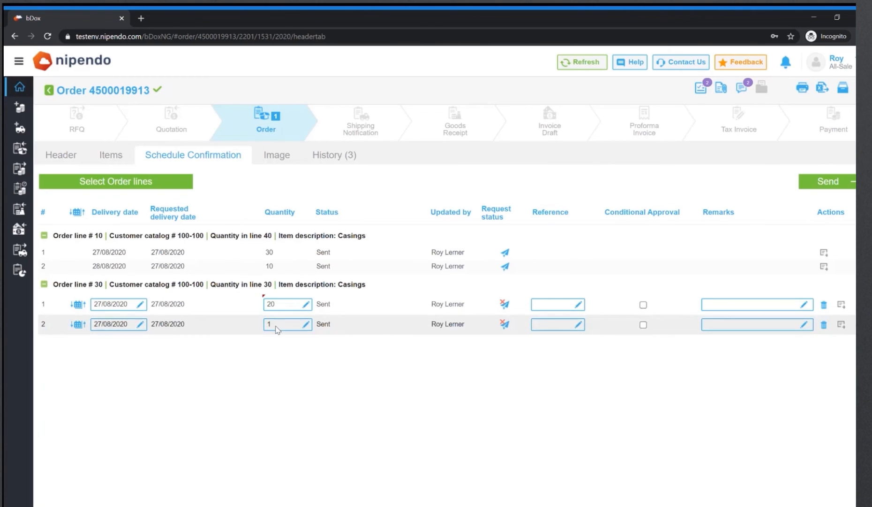
{"action": "left_click", "coordinate": [145, 325]}
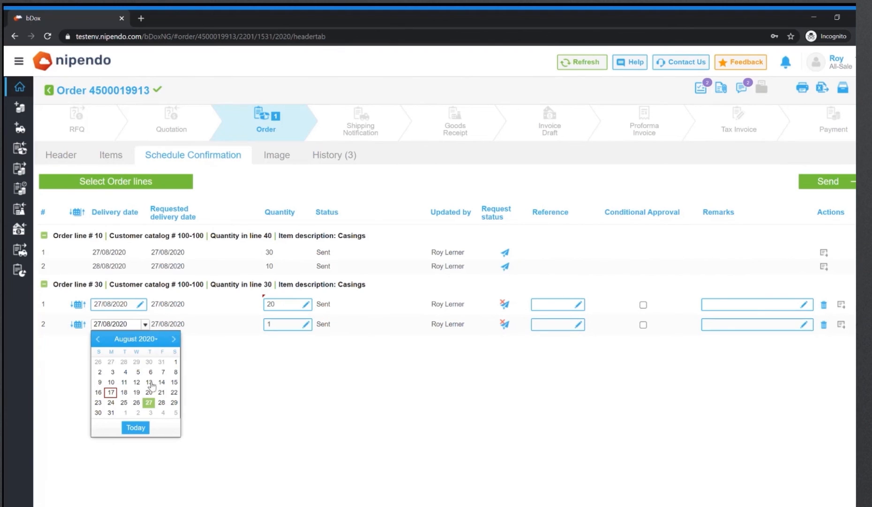
{"action": "left_click", "coordinate": [478, 381]}
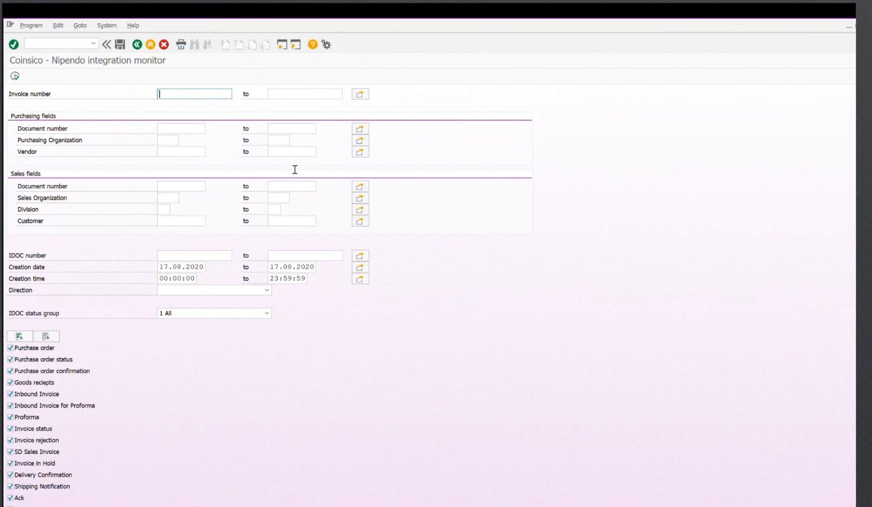
Step: Run the integration monitor again and review the order's document list
{"action": "left_click", "coordinate": [15, 75]}
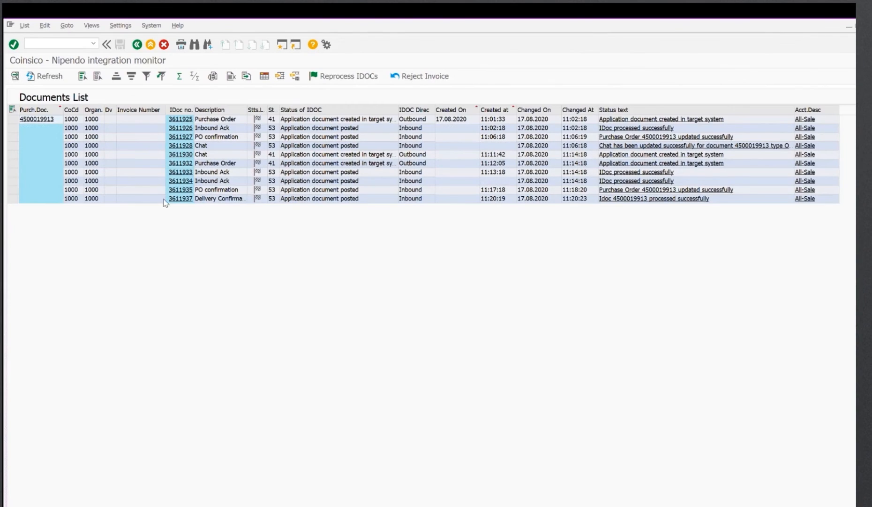
{"action": "left_click", "coordinate": [13, 198]}
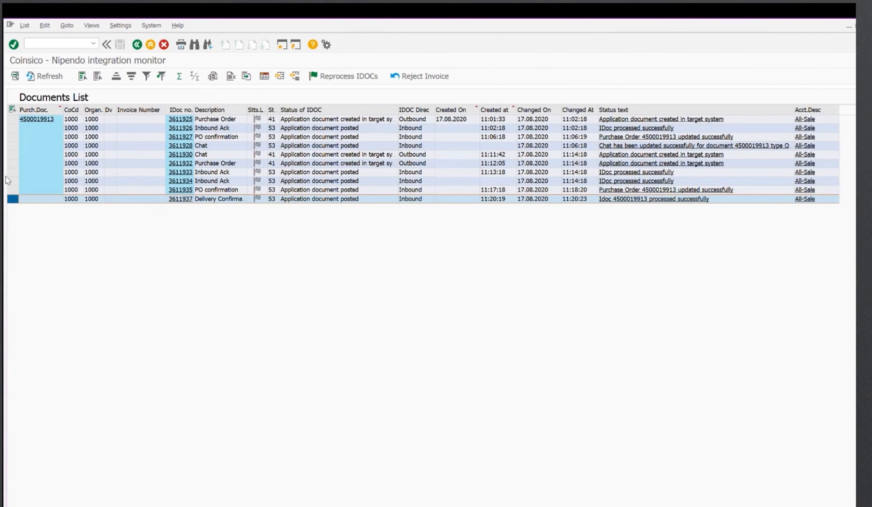
{"action": "left_click", "coordinate": [42, 170]}
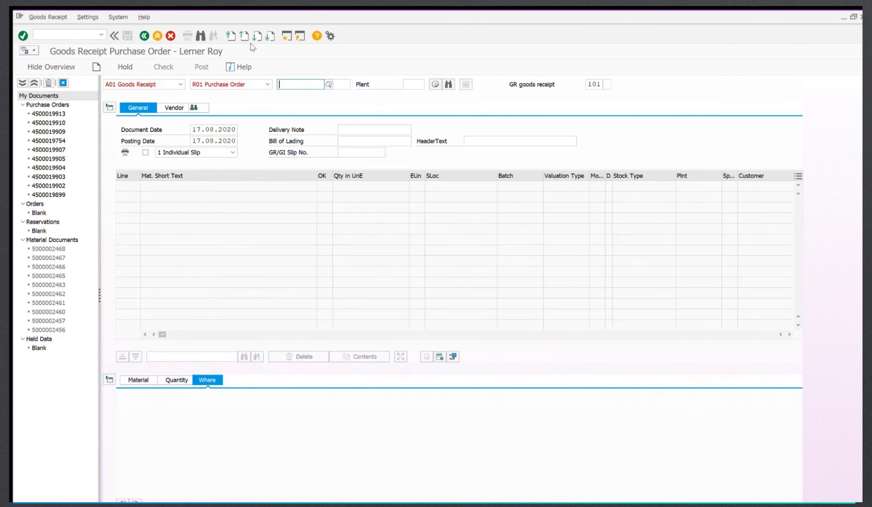
{"action": "key", "text": "ctrl+v"}
{"action": "key", "text": "Return"}
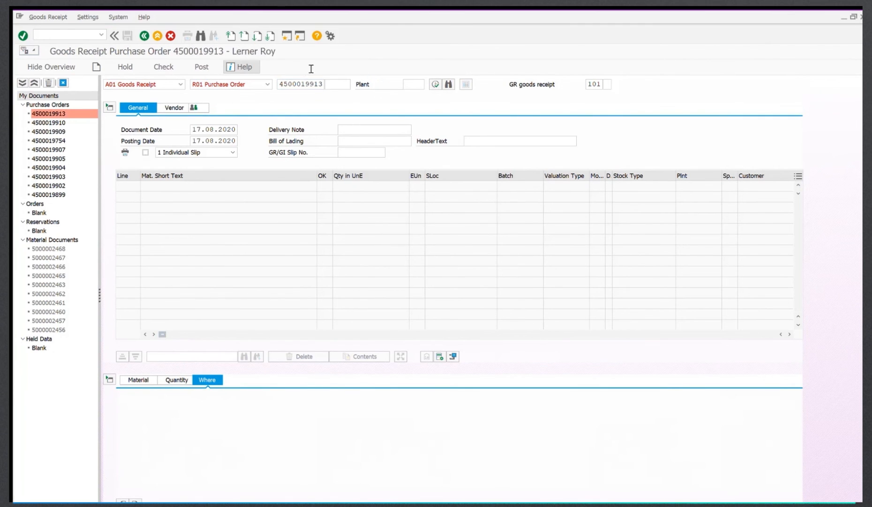
{"action": "left_click", "coordinate": [387, 128]}
{"action": "type", "text": "DN"}
{"action": "key", "text": "ctrl+v"}
{"action": "key", "text": "Return"}
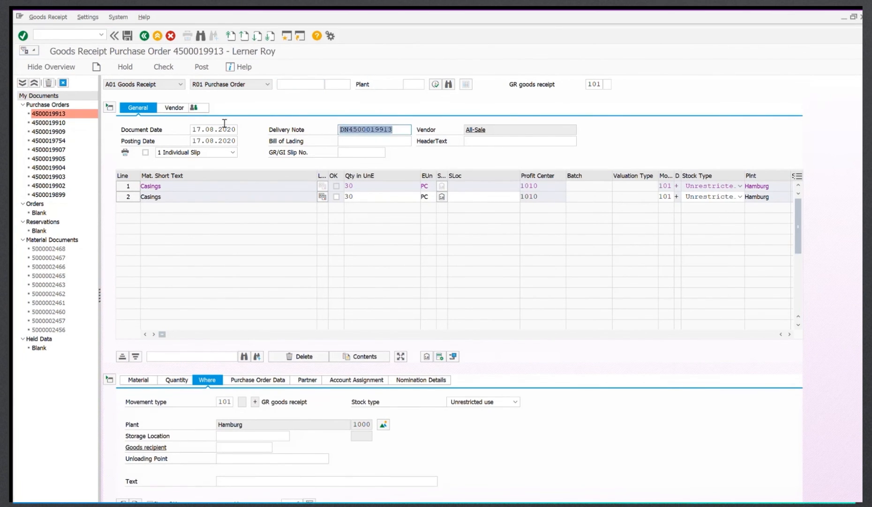
{"action": "double_click", "coordinate": [224, 139]}
{"action": "key", "text": "Delete"}
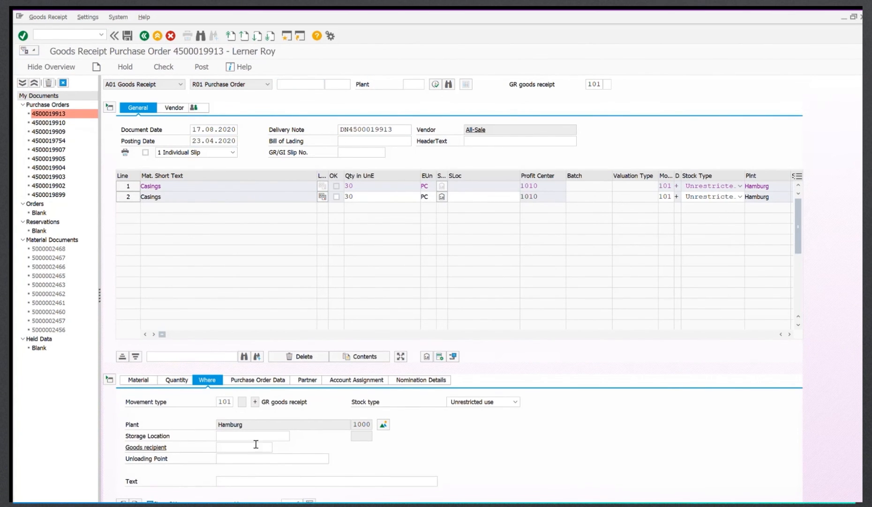
Step: Set line 1's storage location to 0001 and post the goods receipt
{"action": "left_click", "coordinate": [254, 437]}
{"action": "type", "text": "0001"}
{"action": "key", "text": "Return"}
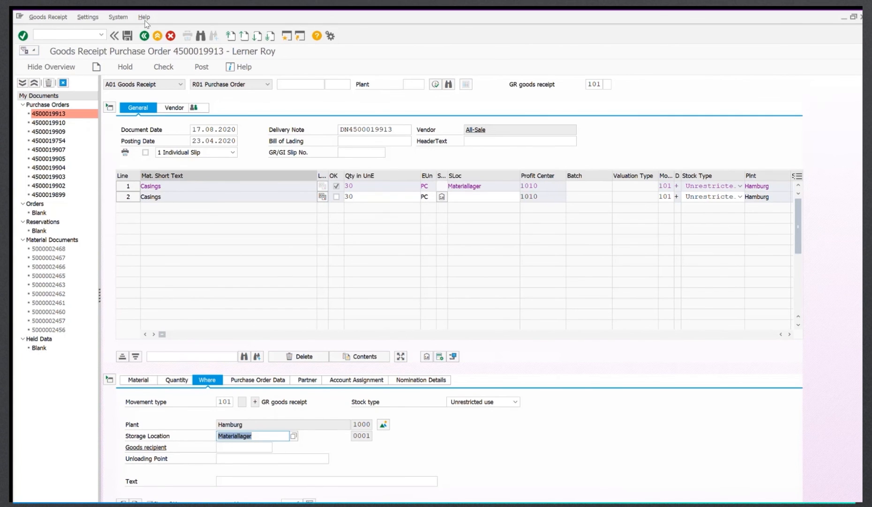
{"action": "left_click", "coordinate": [127, 36]}
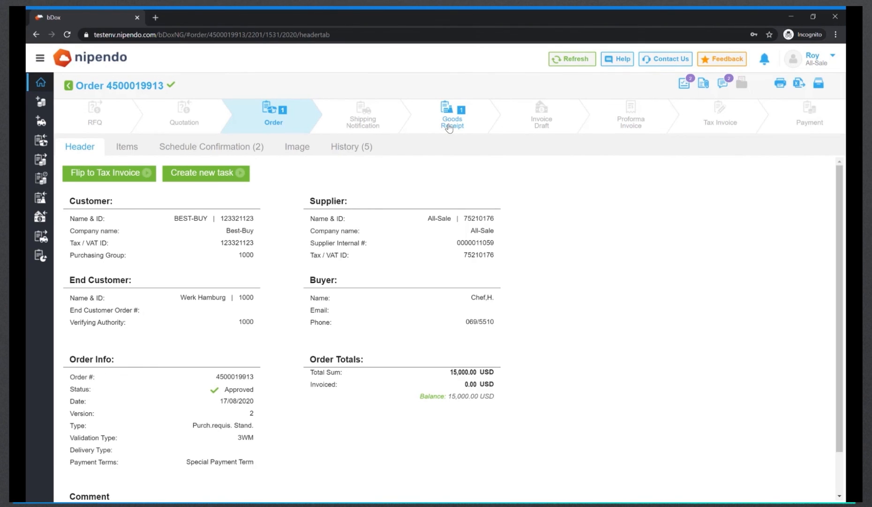
{"action": "mouse_move", "coordinate": [449, 128]}
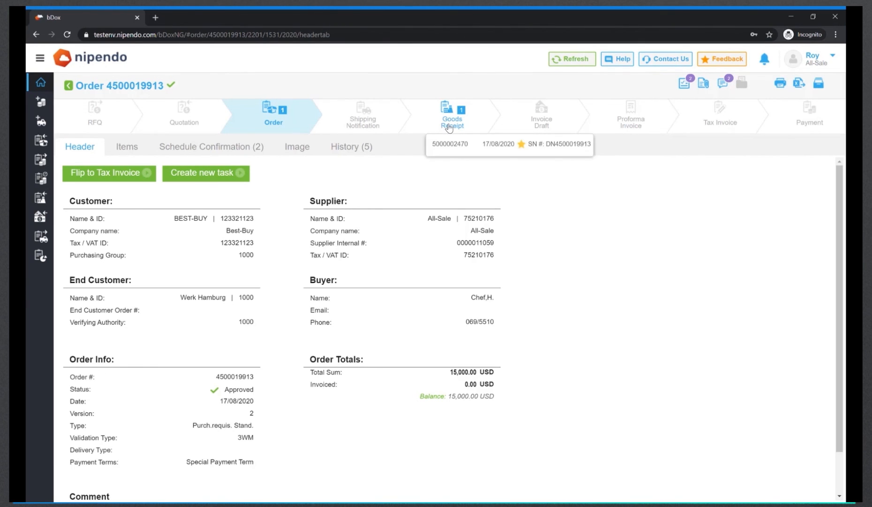
{"action": "left_click", "coordinate": [464, 148]}
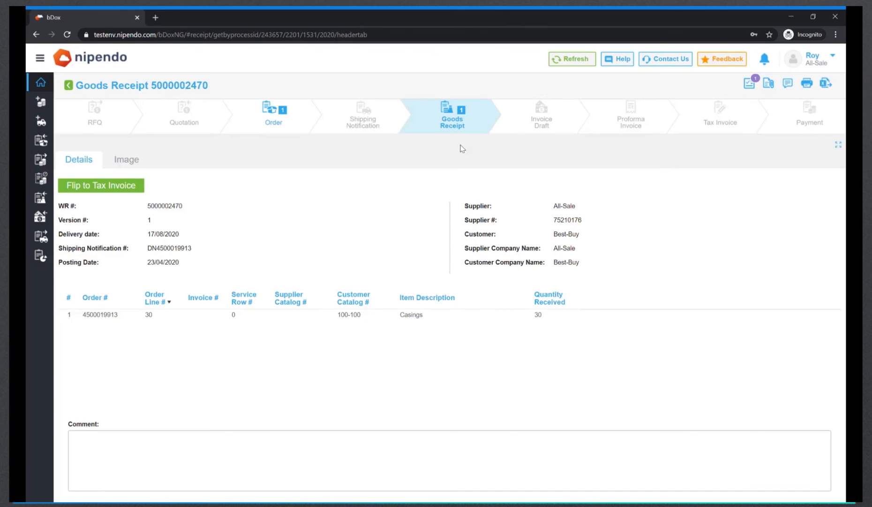